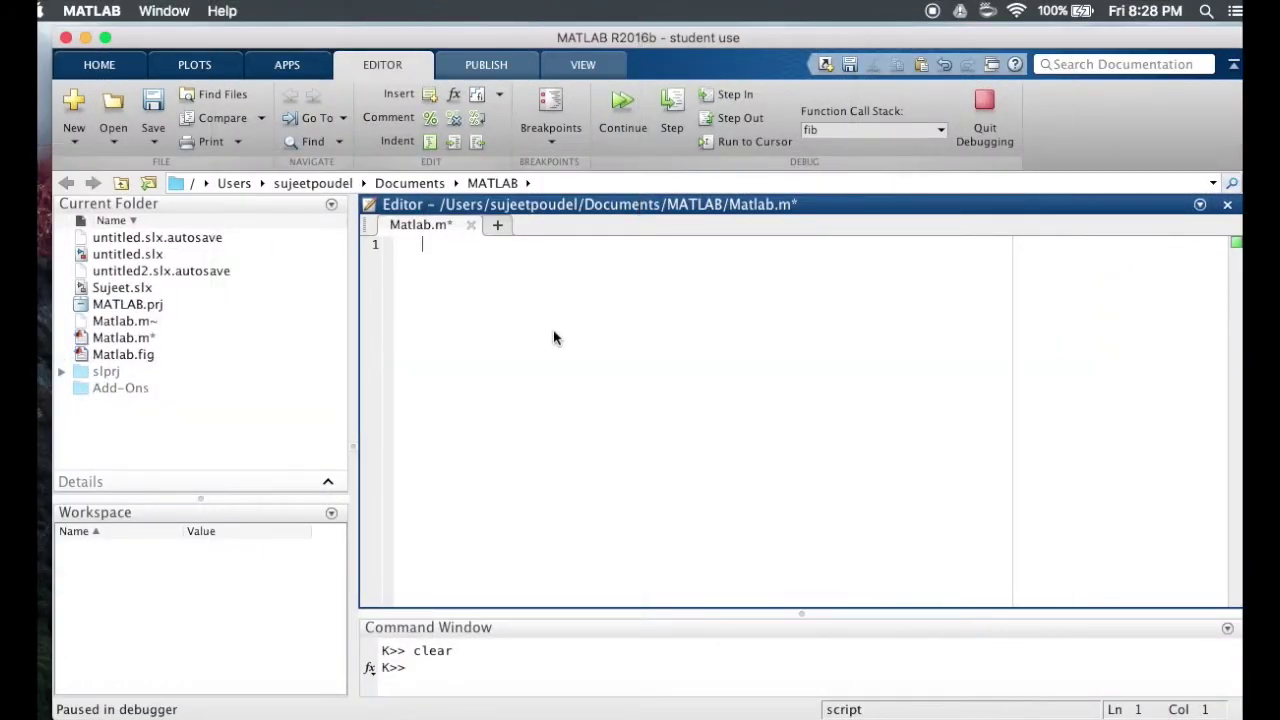
Step: Write a for n=1:20 loop calling circle(0,0,fib(n)), closed with end, and begin the circle function
{"action": "type", "text": "for n"}
{"action": "type", "text": "=1:2"}
{"action": "type", "text": "0"}
{"action": "key", "text": "Return"}
{"action": "type", "text": "circl"}
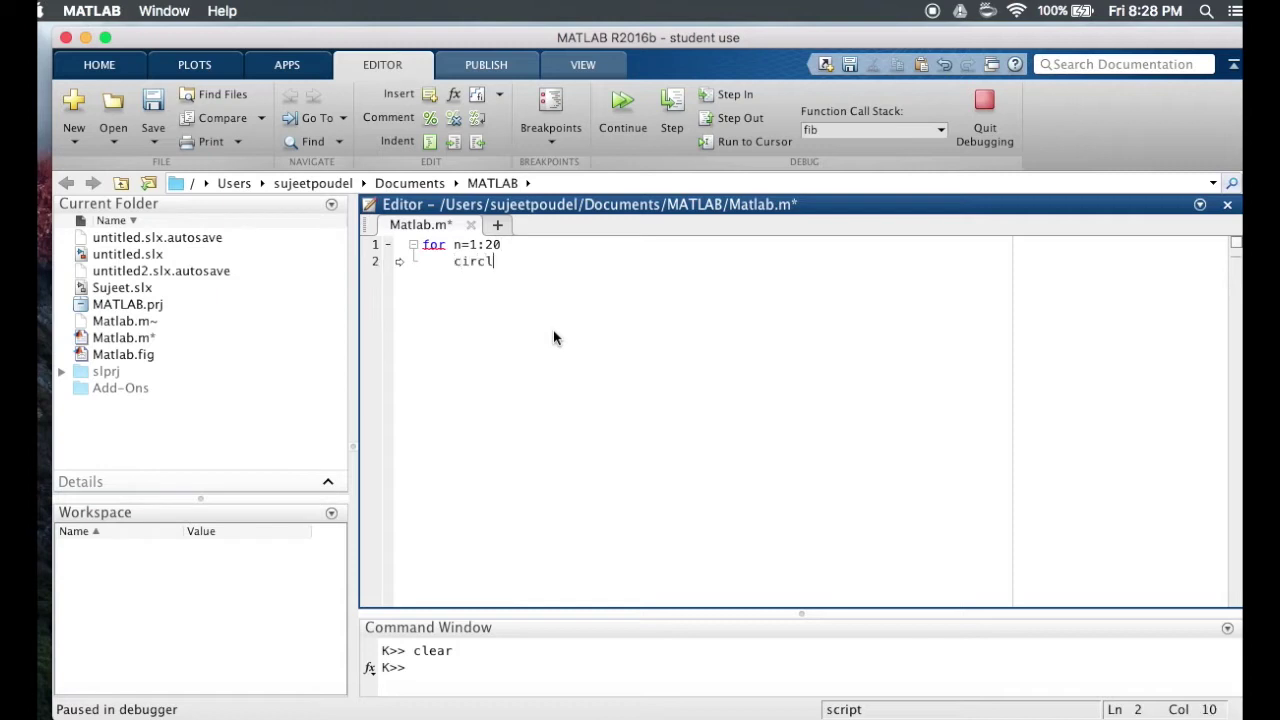
{"action": "type", "text": "e ("}
{"action": "type", "text": "fi"}
{"action": "key", "text": "BackSpace"}
{"action": "key", "text": "BackSpace"}
{"action": "type", "text": "0,0, "}
{"action": "type", "text": "fib("}
{"action": "type", "text": "n"}
{"action": "type", "text": "));"}
{"action": "key", "text": "Return"}
{"action": "key", "text": "BackSpace"}
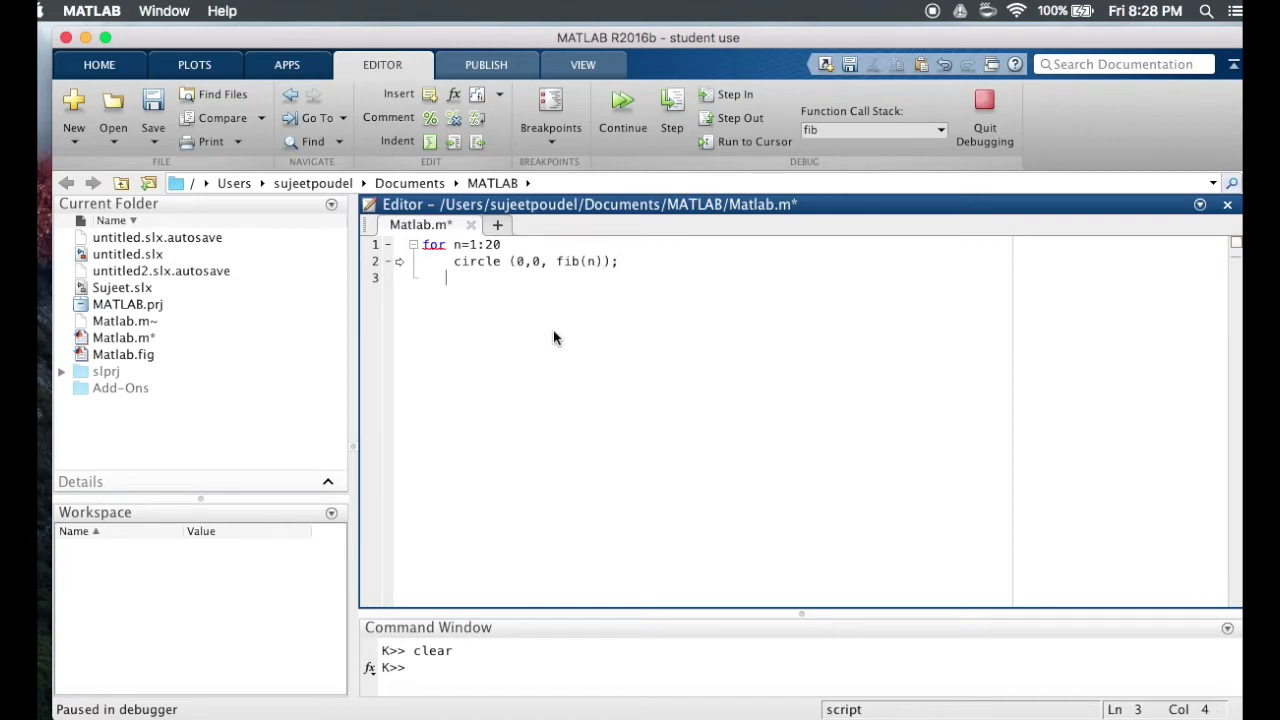
{"action": "type", "text": "end"}
{"action": "key", "text": "Return"}
{"action": "key", "text": "Return"}
{"action": "type", "text": "function cir"}
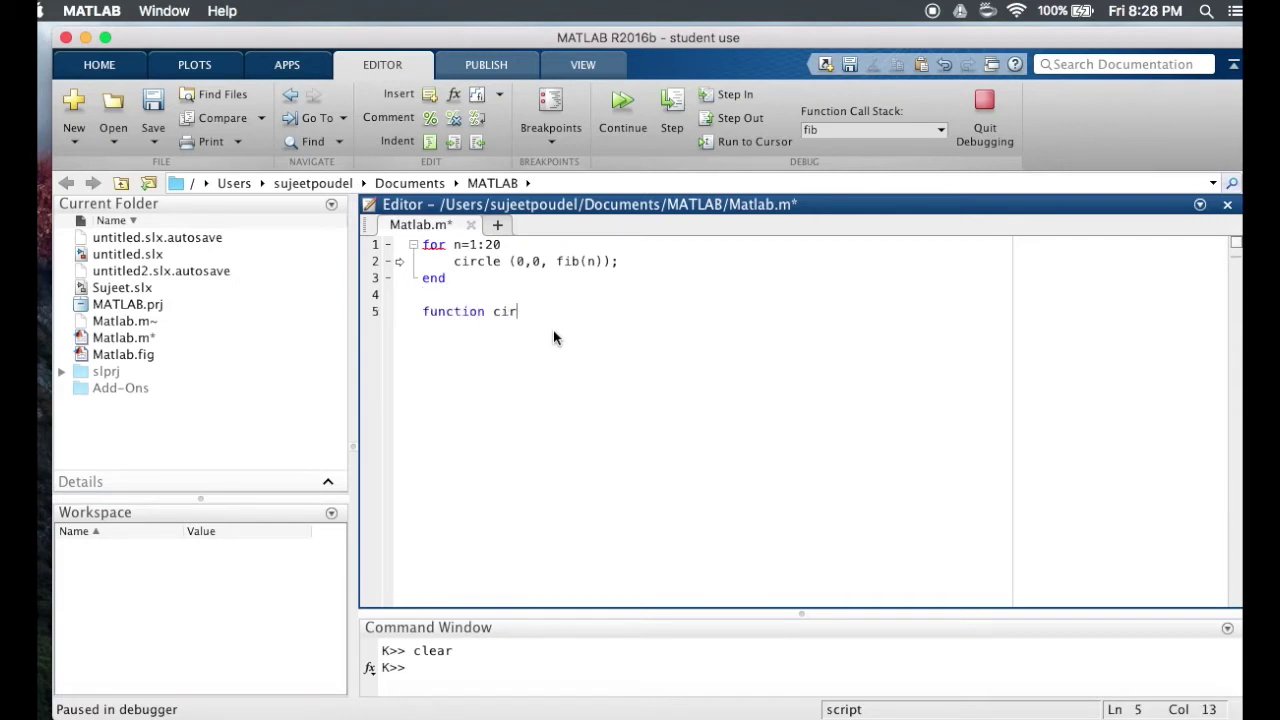
{"action": "type", "text": "cle"}
{"action": "type", "text": "(x"}
Step: Declare function circle(x,y,r) with an angle range -pi:0.01:pi and xp=r*cos(ang)
{"action": "key", "text": "BackSpace"}
{"action": "type", "text": "x,"}
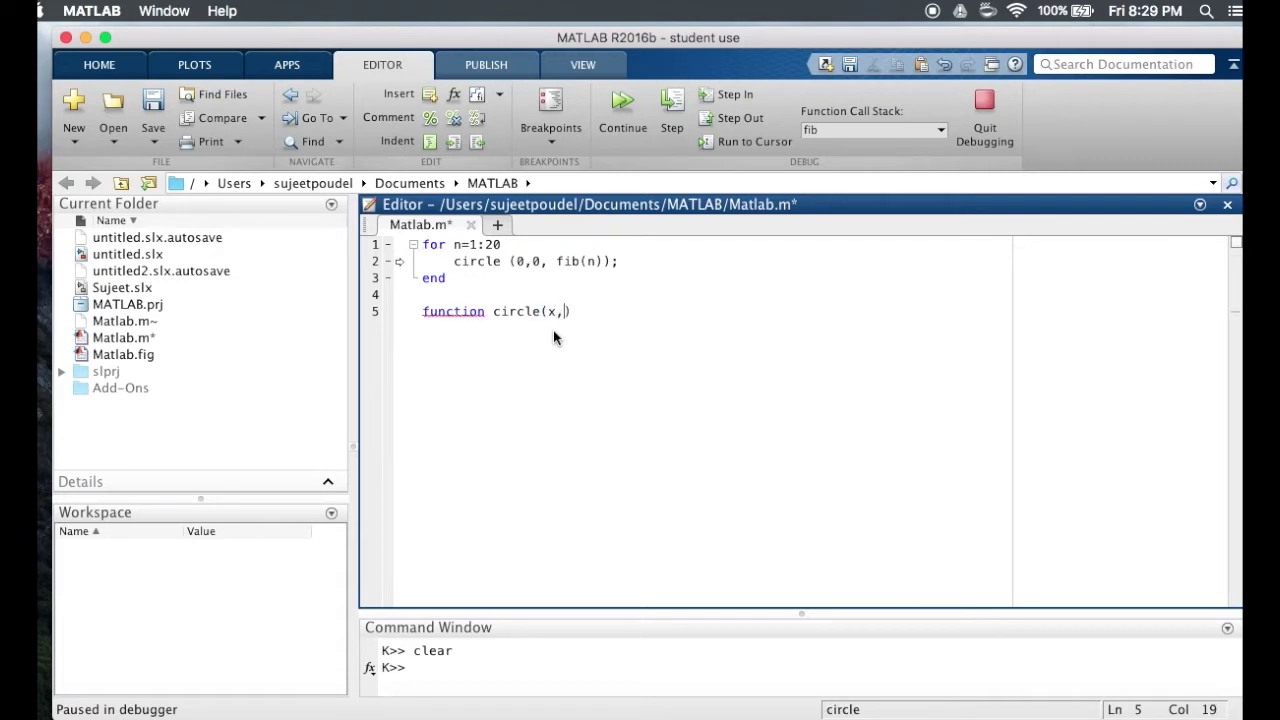
{"action": "type", "text": "y,"}
{"action": "type", "text": "r)"}
{"action": "key", "text": "Return"}
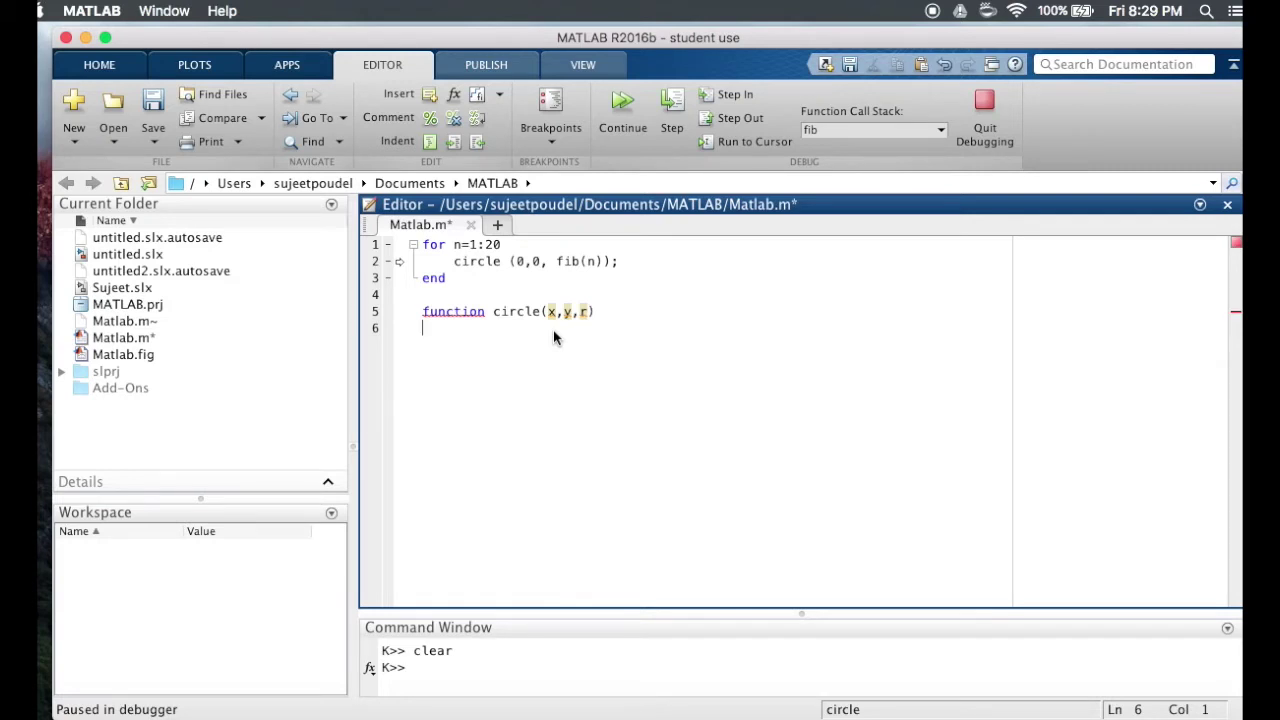
{"action": "type", "text": "and"}
{"action": "type", "text": " ="}
{"action": "type", "text": " -pi"}
{"action": "type", "text": ":"}
{"action": "type", "text": "0.01"}
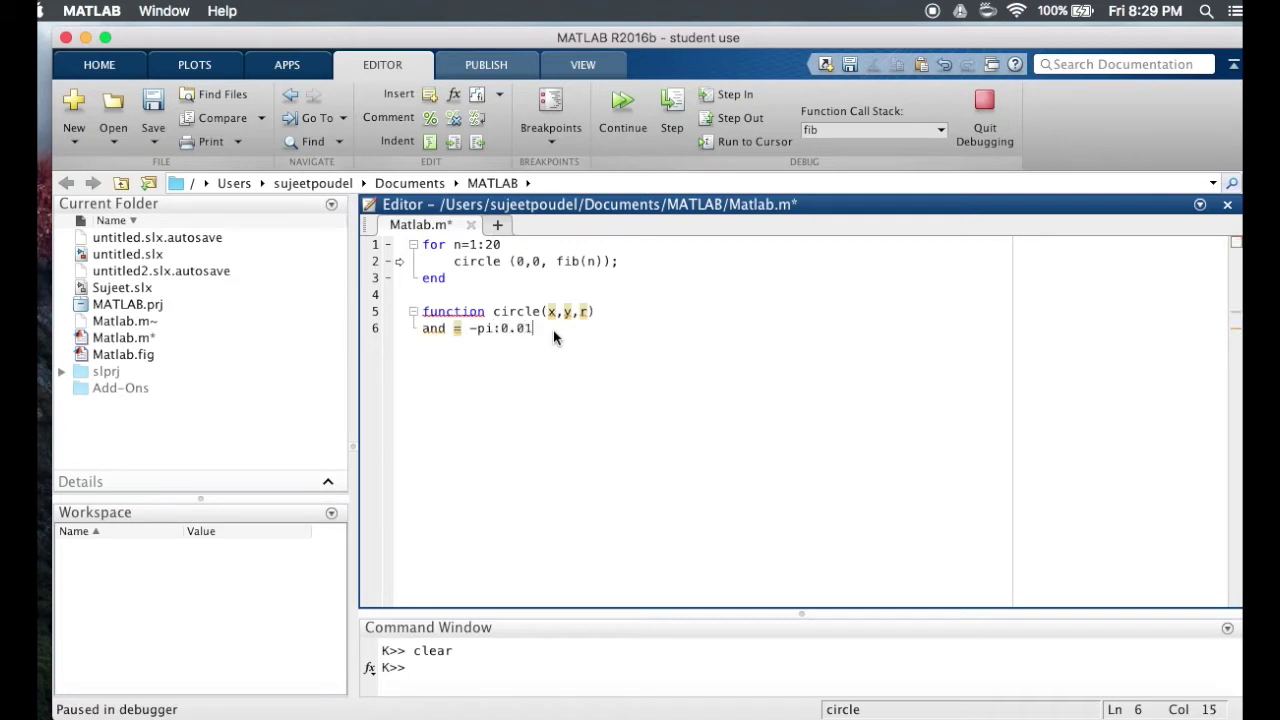
{"action": "type", "text": ":"}
{"action": "type", "text": "pi;"}
{"action": "key", "text": "Return"}
{"action": "type", "text": "xp"}
{"action": "type", "text": "="}
{"action": "type", "text": "r*"}
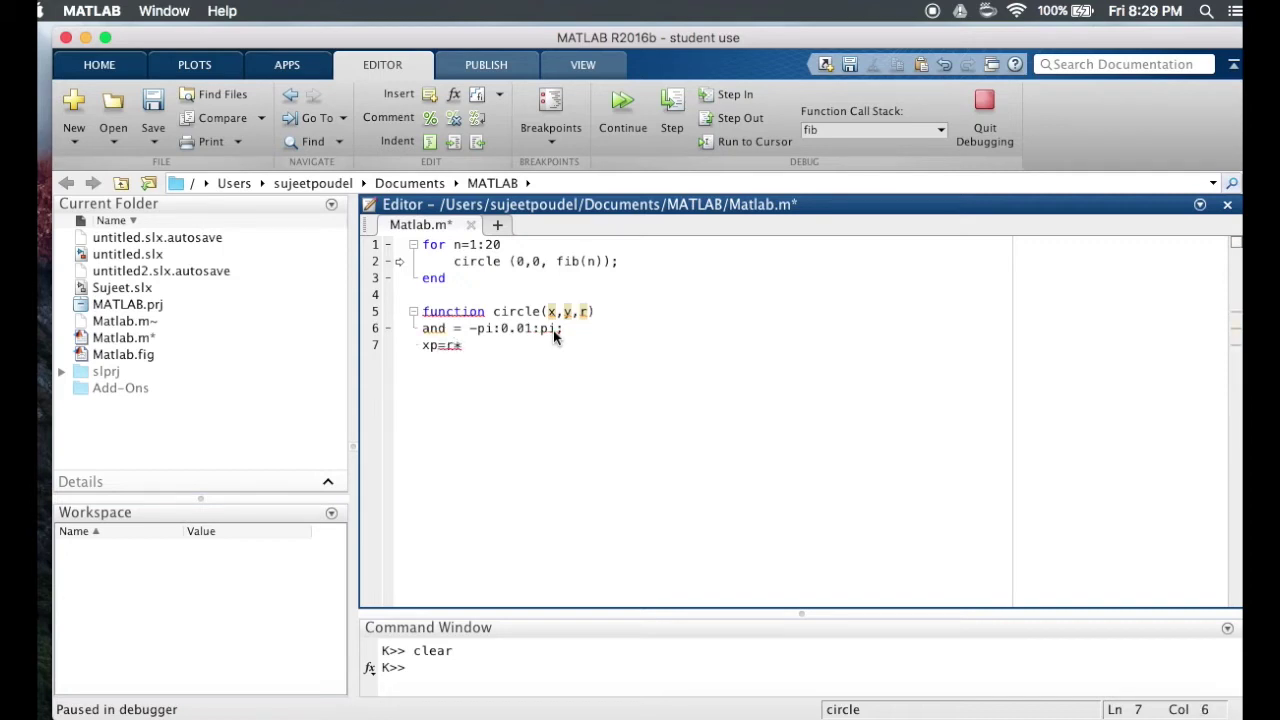
{"action": "type", "text": "cos"}
{"action": "type", "text": "(a"}
{"action": "type", "text": "ng);"}
{"action": "key", "text": "Return"}
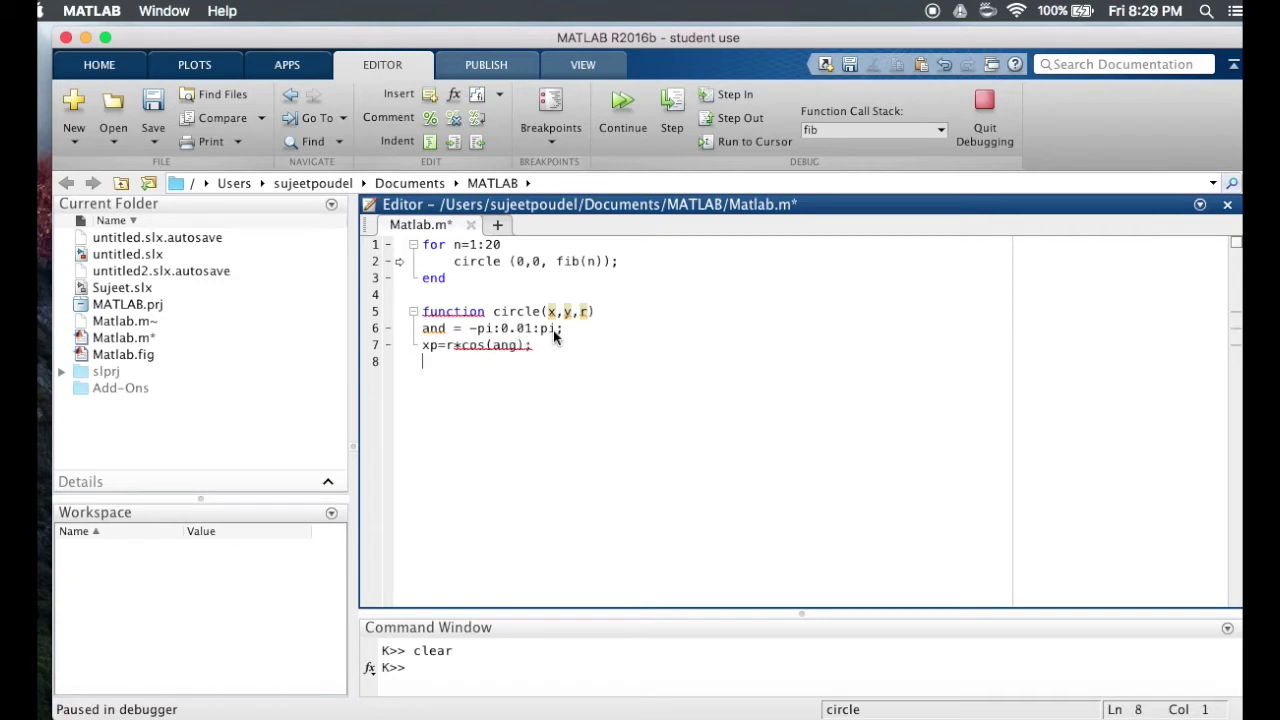
Step: Add yp=r*sin(ang) and plot(x+xp,y+yp), then close the circle function with end
{"action": "type", "text": "yp="}
{"action": "type", "text": "r*"}
{"action": "type", "text": "sin()"}
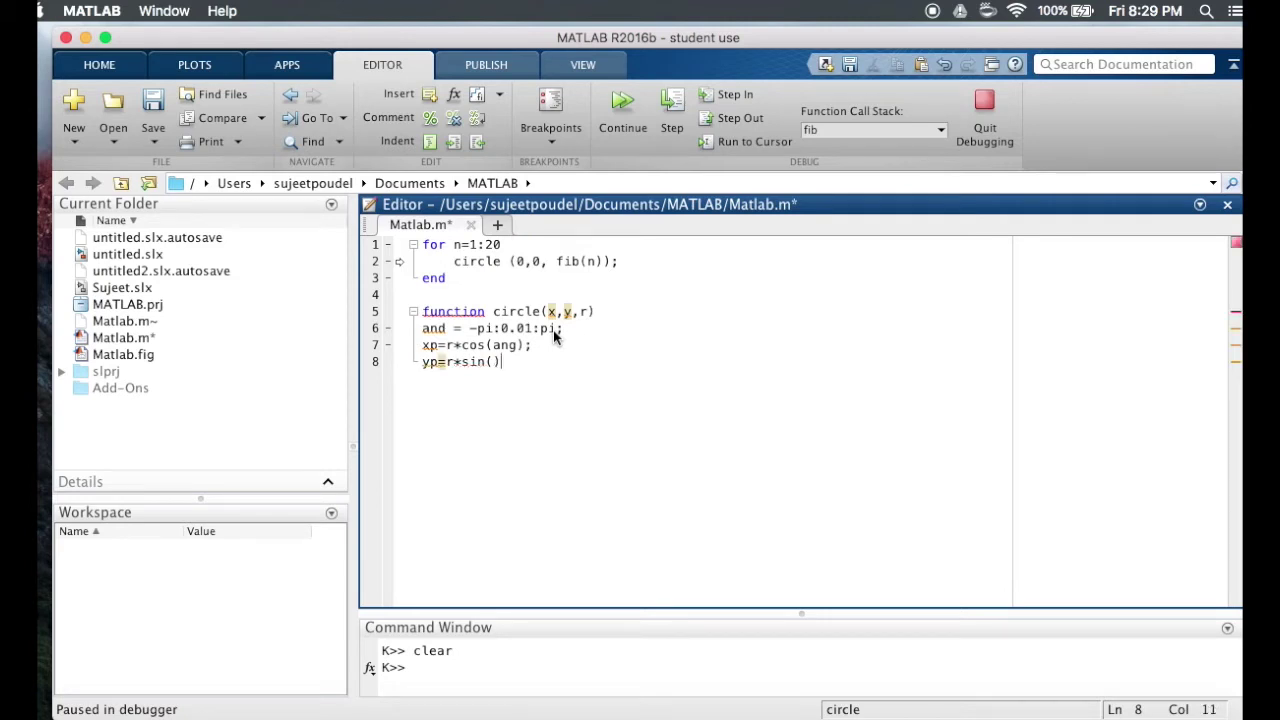
{"action": "key", "text": "Left"}
{"action": "type", "text": "an"}
{"action": "type", "text": "g"}
{"action": "key", "text": "Right"}
{"action": "type", "text": ";"}
{"action": "key", "text": "Return"}
{"action": "type", "text": "plot"}
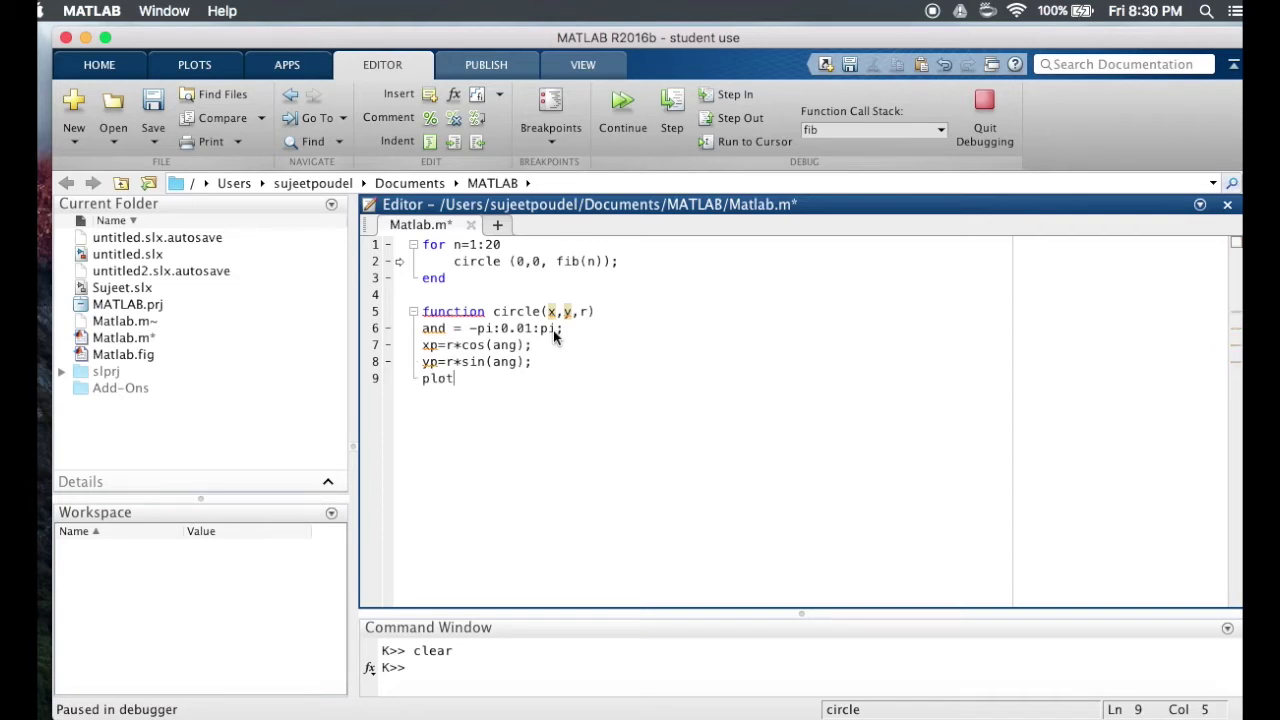
{"action": "type", "text": "(x+xp"}
{"action": "type", "text": ",y"}
{"action": "type", "text": "+"}
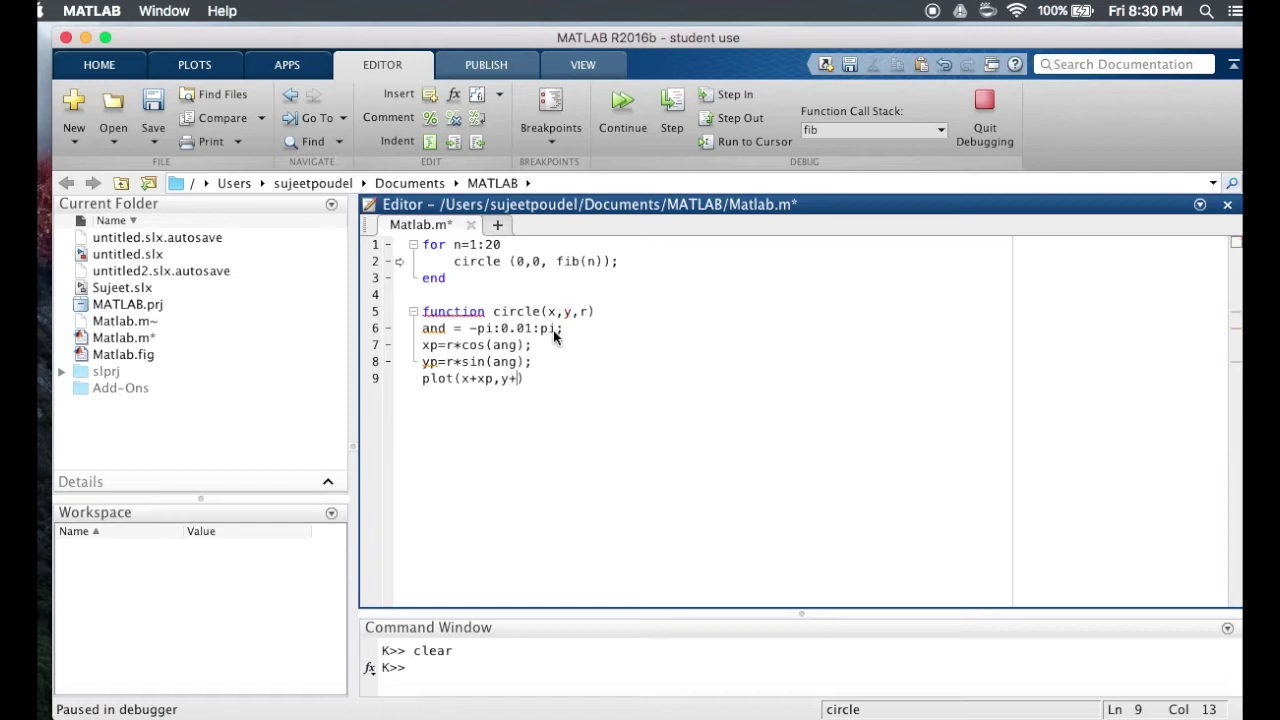
{"action": "type", "text": "y"}
{"action": "type", "text": "p)"}
{"action": "type", "text": ";"}
{"action": "key", "text": "Return"}
{"action": "type", "text": "end"}
{"action": "key", "text": "Return"}
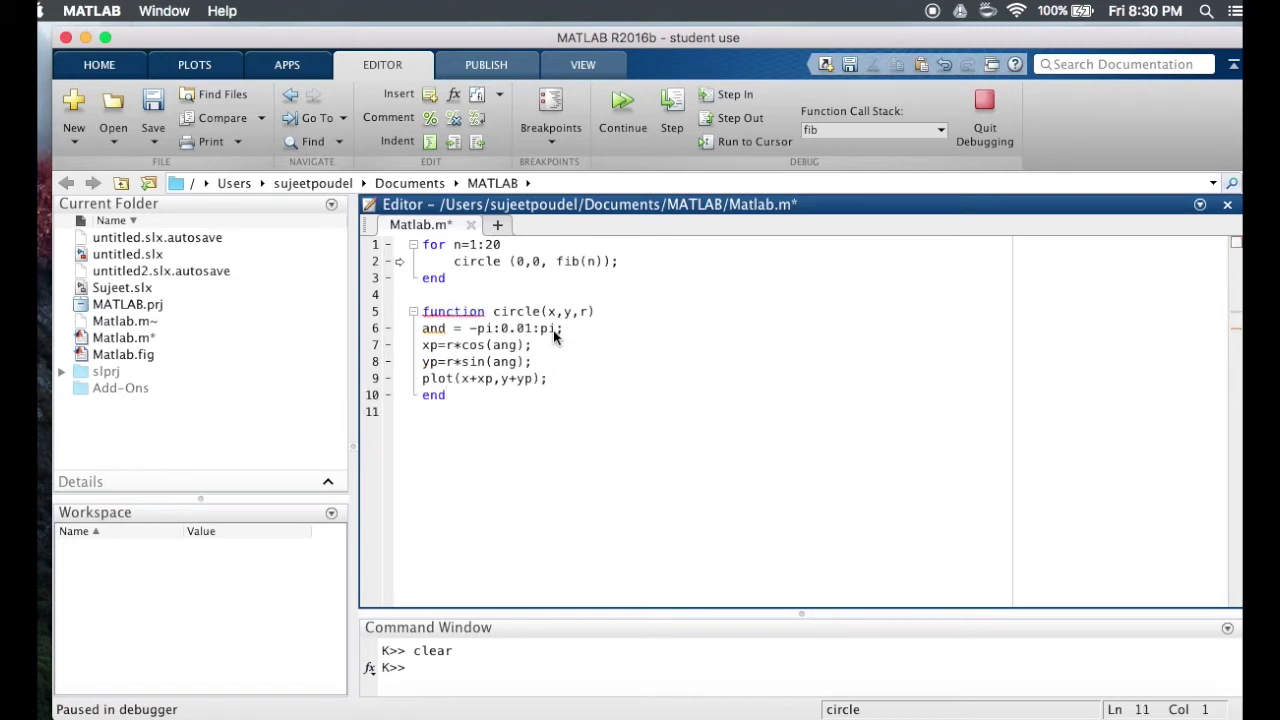
Step: Start function r = fib(k) with an if k<=2 branch setting r=1, followed by else
{"action": "key", "text": "Return"}
{"action": "key", "text": "Return"}
{"action": "key", "text": "Return"}
{"action": "type", "text": "func"}
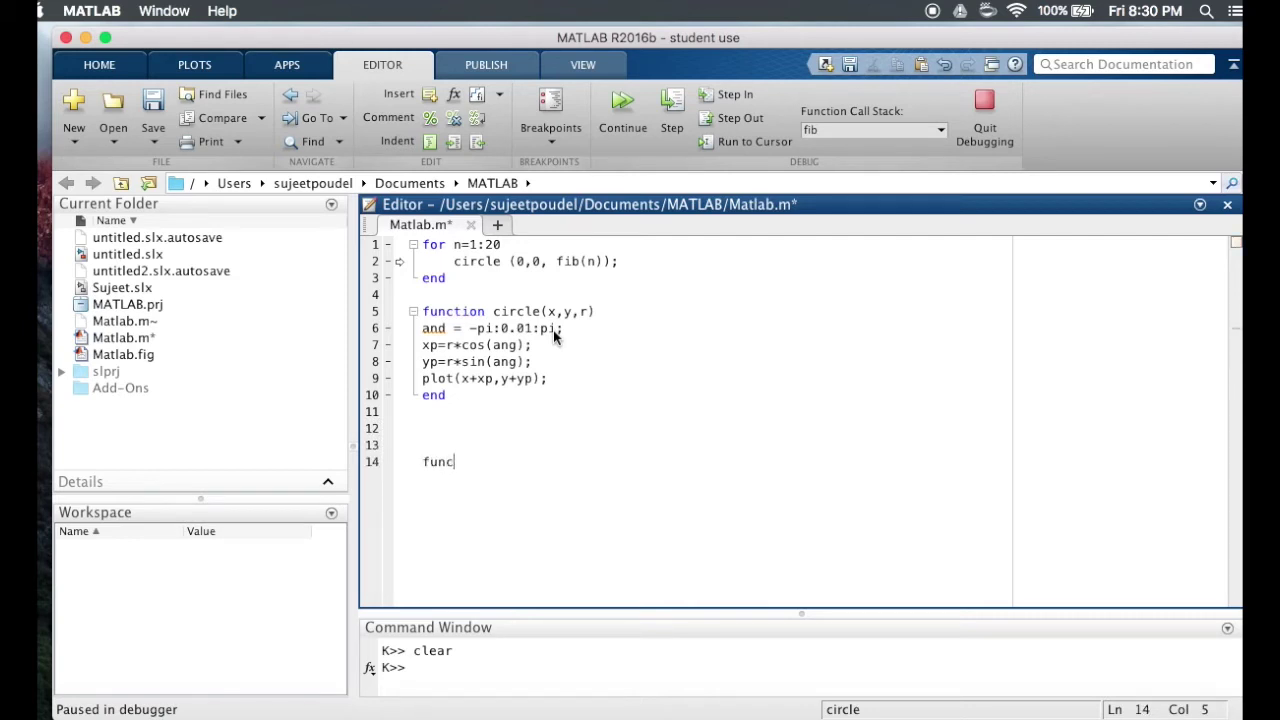
{"action": "type", "text": "tion"}
{"action": "key", "text": "BackSpace"}
{"action": "key", "text": "BackSpace"}
{"action": "type", "text": "on "}
{"action": "type", "text": "r = "}
{"action": "type", "text": "fib"}
{"action": "type", "text": "("}
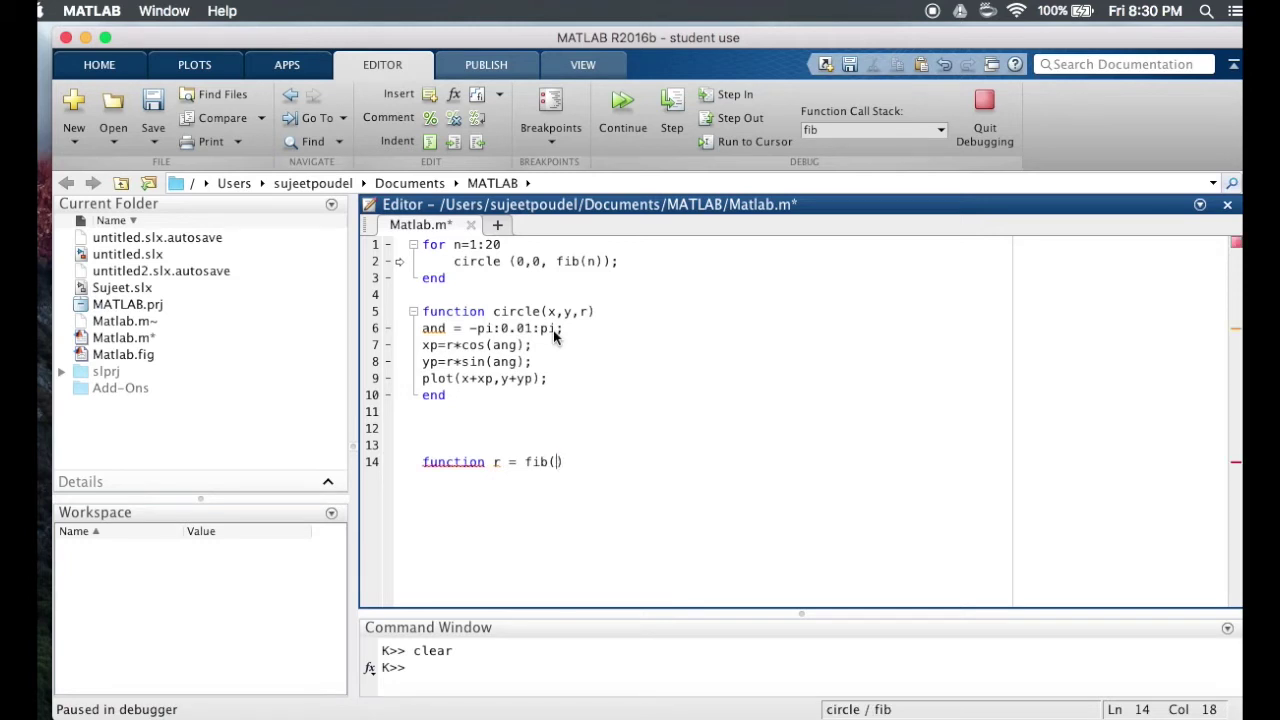
{"action": "type", "text": "k)"}
{"action": "key", "text": "Return"}
{"action": "key", "text": "Tab"}
{"action": "type", "text": "if"}
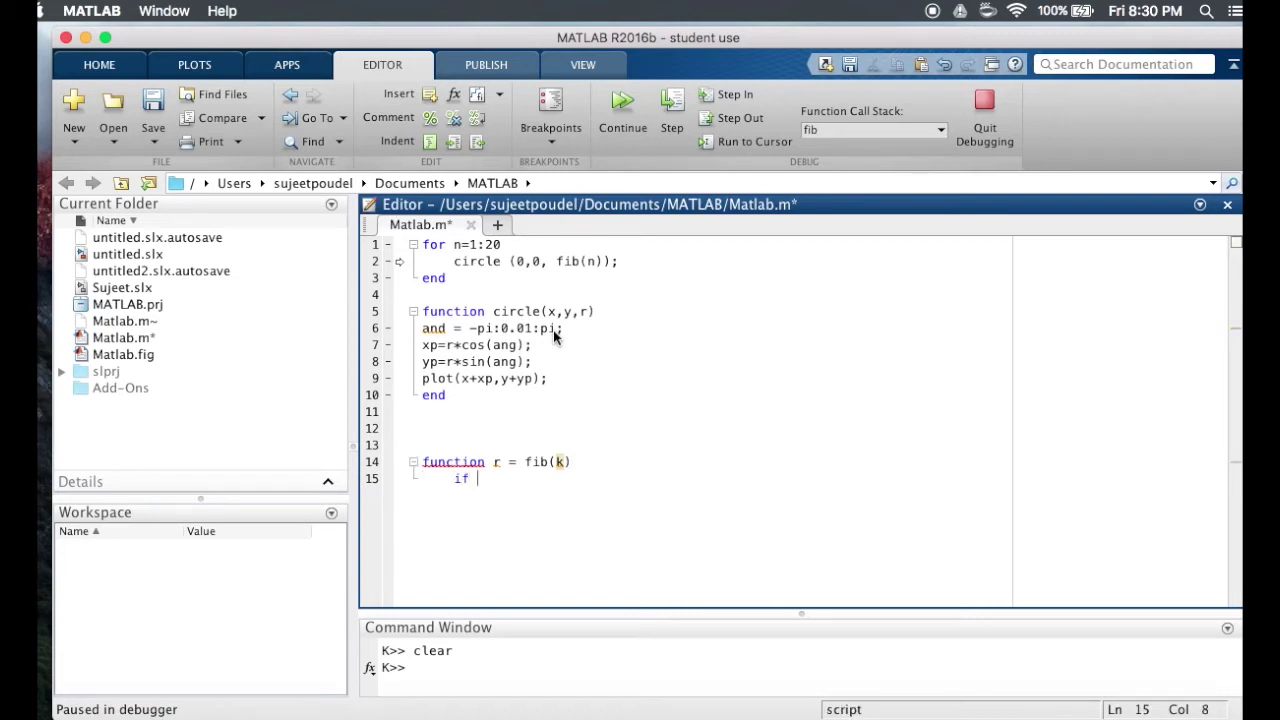
{"action": "type", "text": " k<=2"}
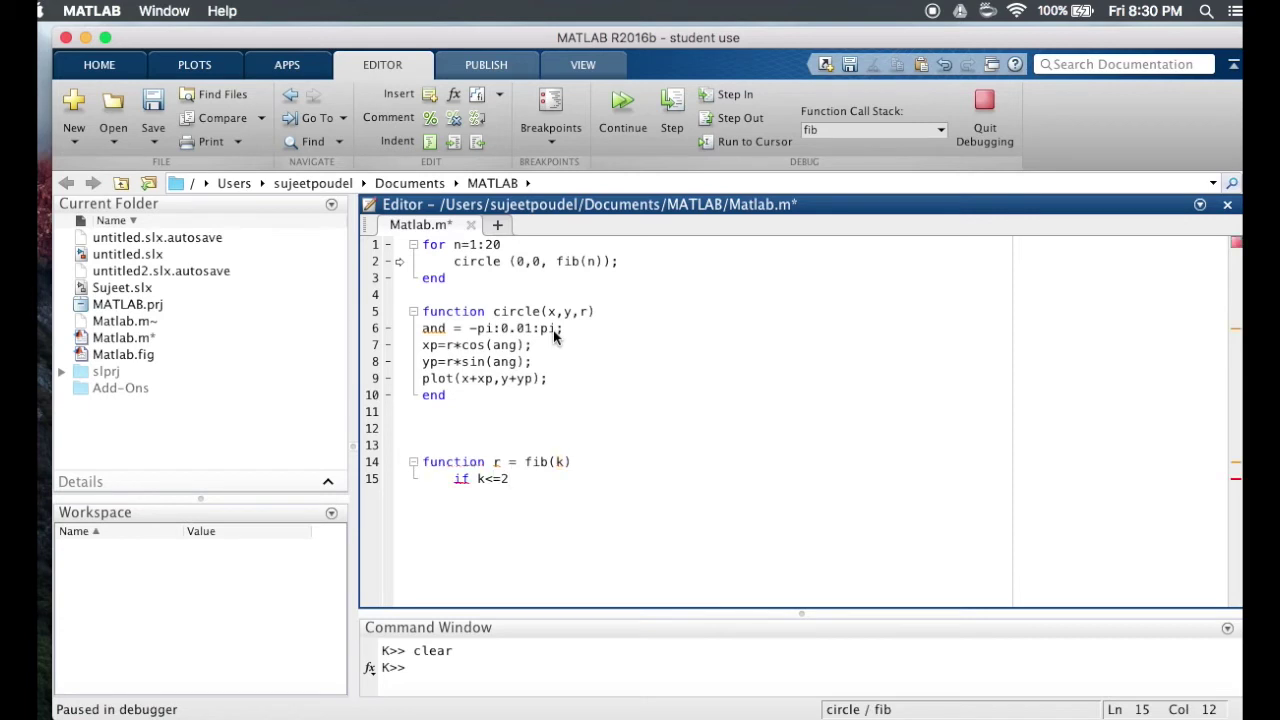
{"action": "key", "text": "Return"}
{"action": "type", "text": "r="}
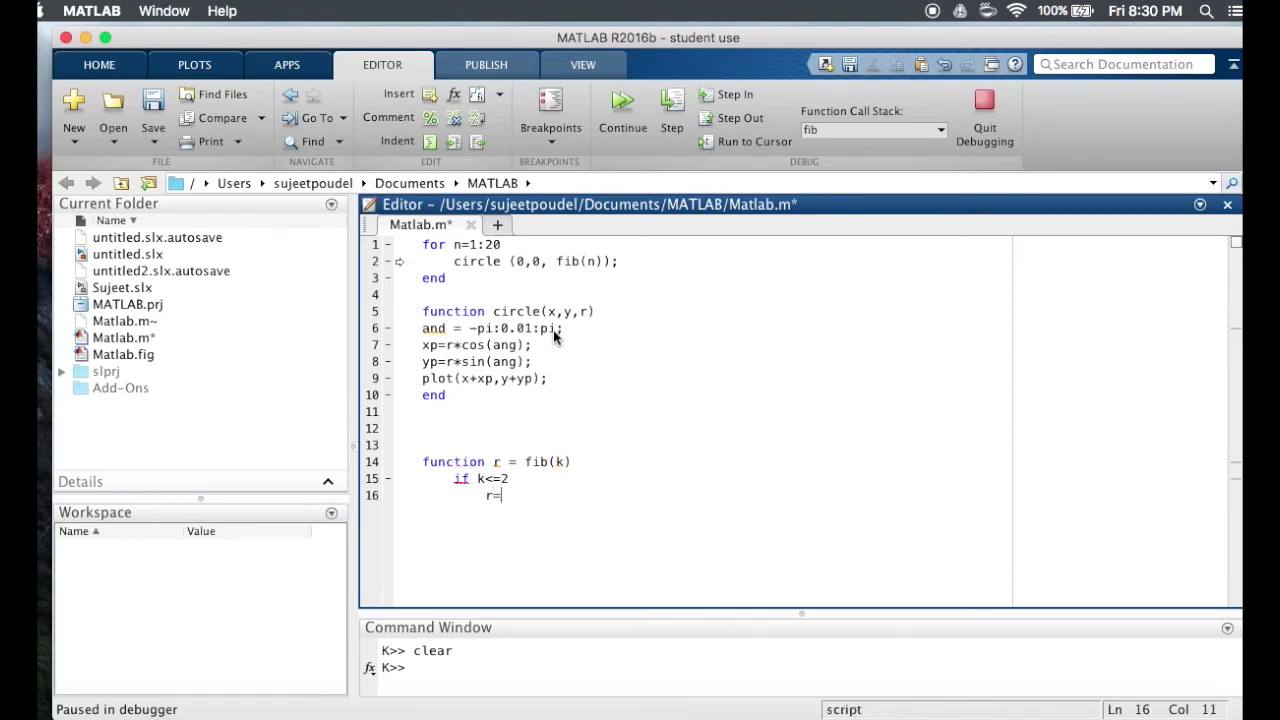
{"action": "type", "text": "1"}
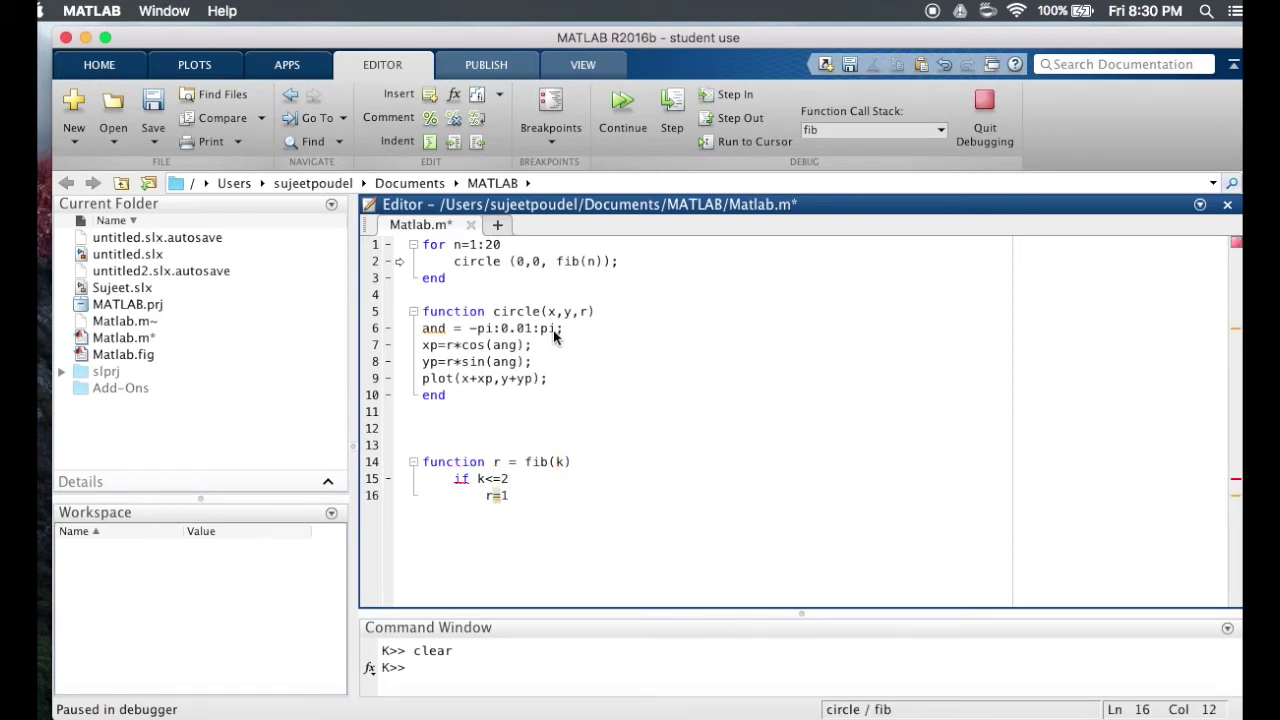
{"action": "key", "text": "Return"}
{"action": "type", "text": "else"}
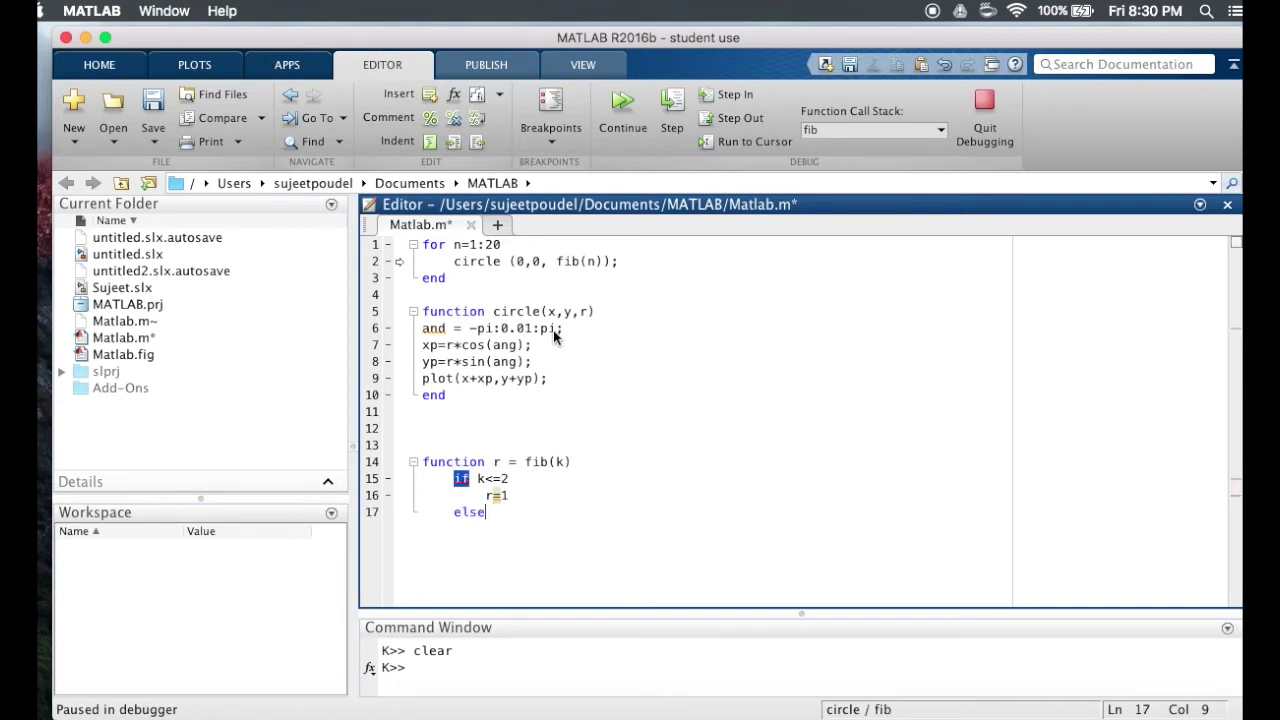
Step: Add the recursive r = fib(k-1)+fib(k-2), close the if and function with end, and resume the script
{"action": "key", "text": "Return"}
{"action": "type", "text": "r= "}
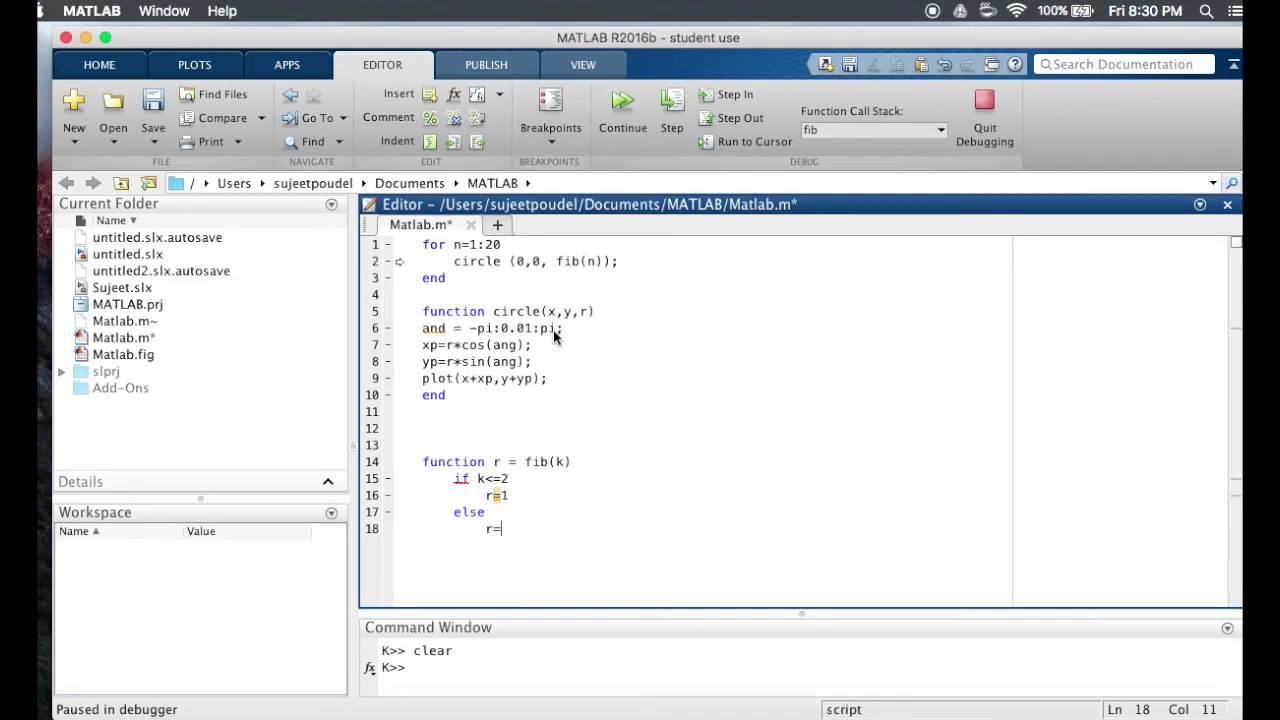
{"action": "type", "text": "fib"}
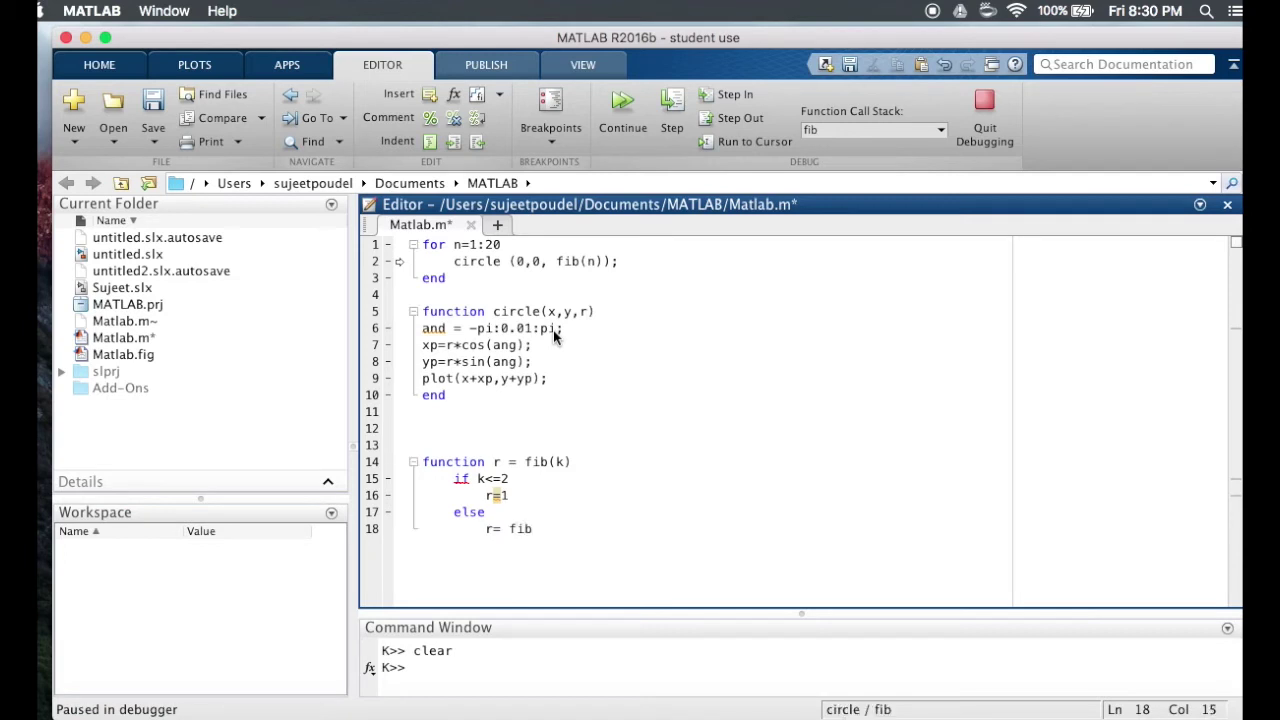
{"action": "type", "text": "("}
{"action": "type", "text": "k-1)"}
{"action": "type", "text": "+fib"}
{"action": "type", "text": "("}
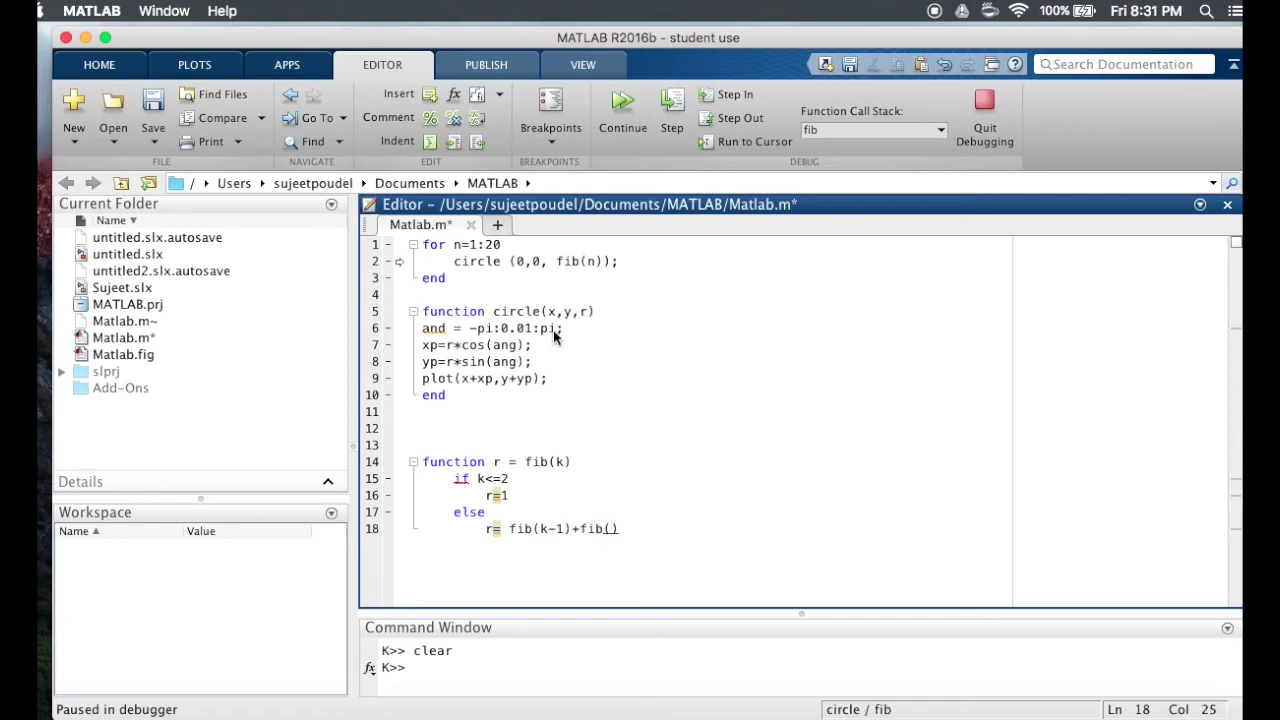
{"action": "type", "text": "k"}
{"action": "type", "text": "-2)"}
{"action": "type", "text": ";"}
{"action": "key", "text": "Return"}
{"action": "type", "text": "end"}
{"action": "key", "text": "Return"}
{"action": "type", "text": "end"}
{"action": "key", "text": "Return"}
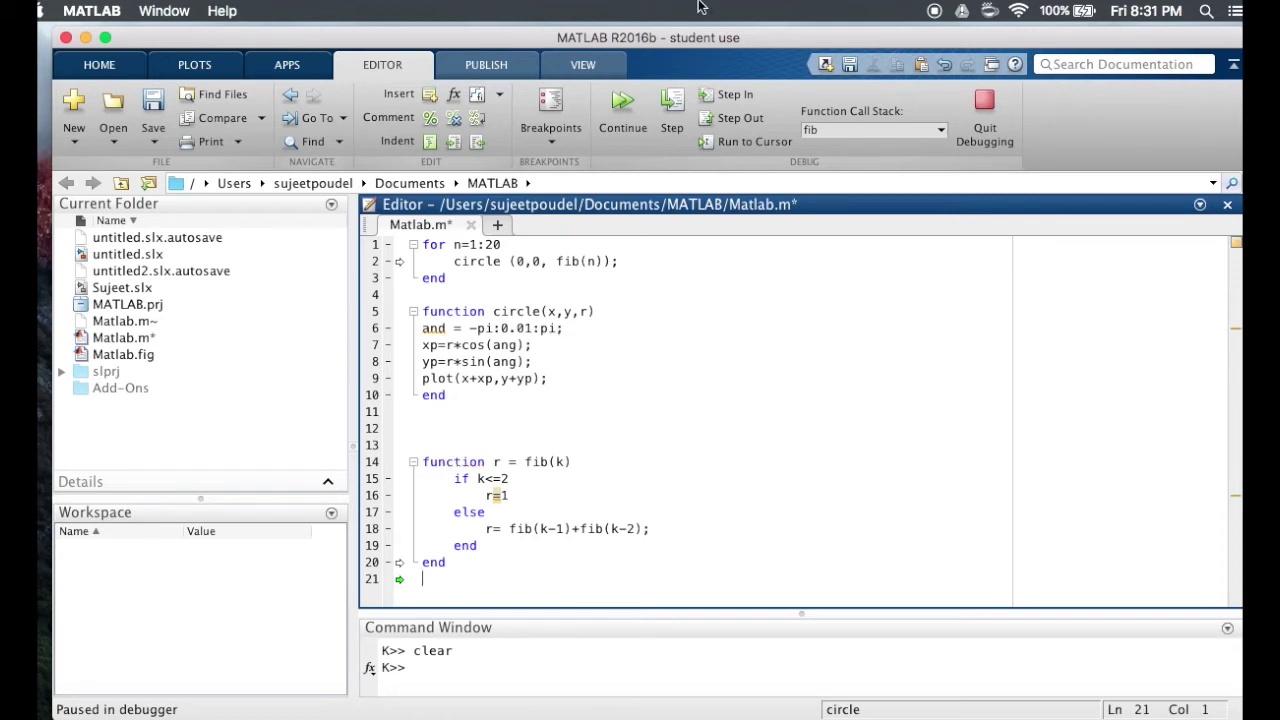
{"action": "left_click", "coordinate": [622, 113]}
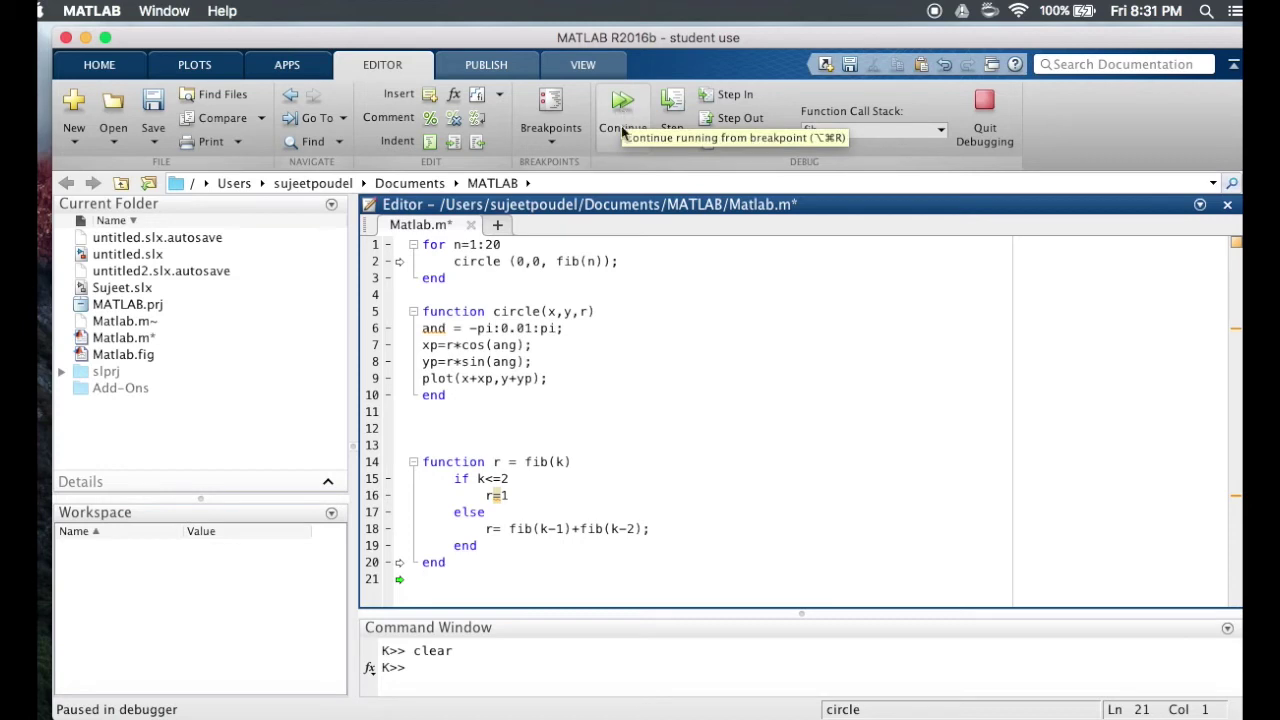
Step: Quit debugging, rerun the script, and enlarge the Command Window to read the error
{"action": "left_click", "coordinate": [558, 665]}
{"action": "key", "text": "Return"}
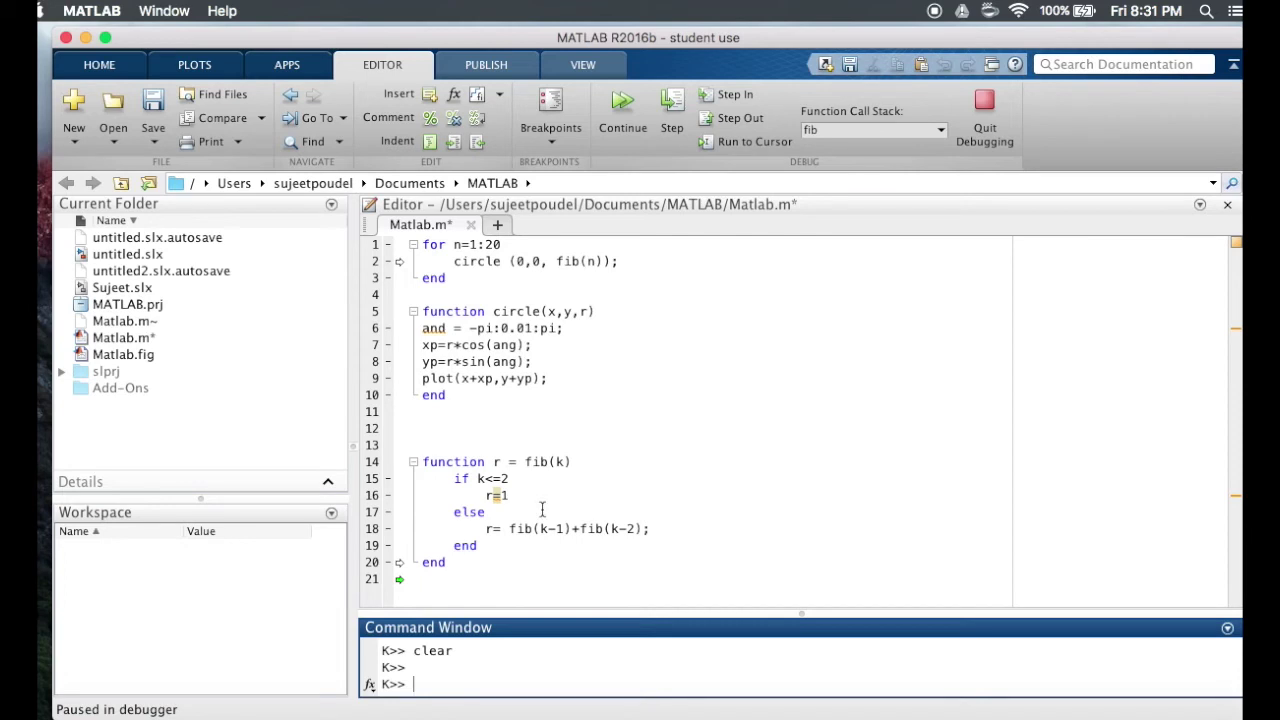
{"action": "left_click", "coordinate": [624, 125]}
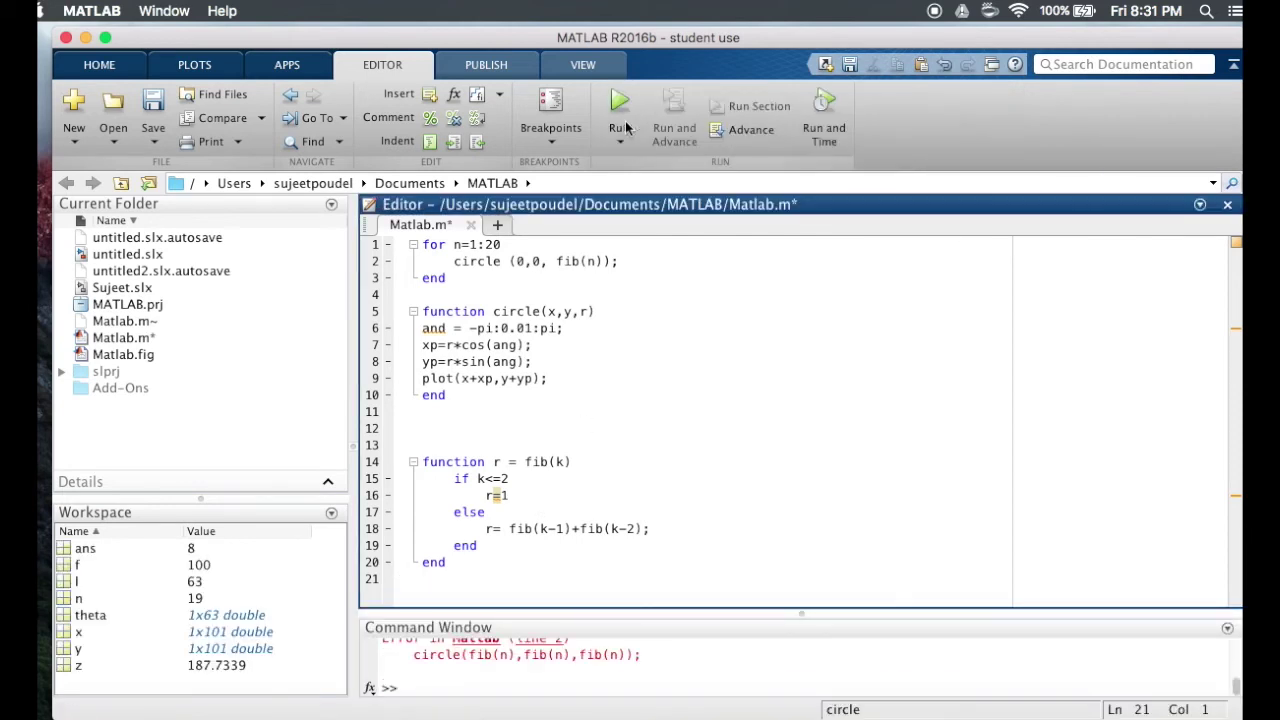
{"action": "left_click", "coordinate": [618, 106]}
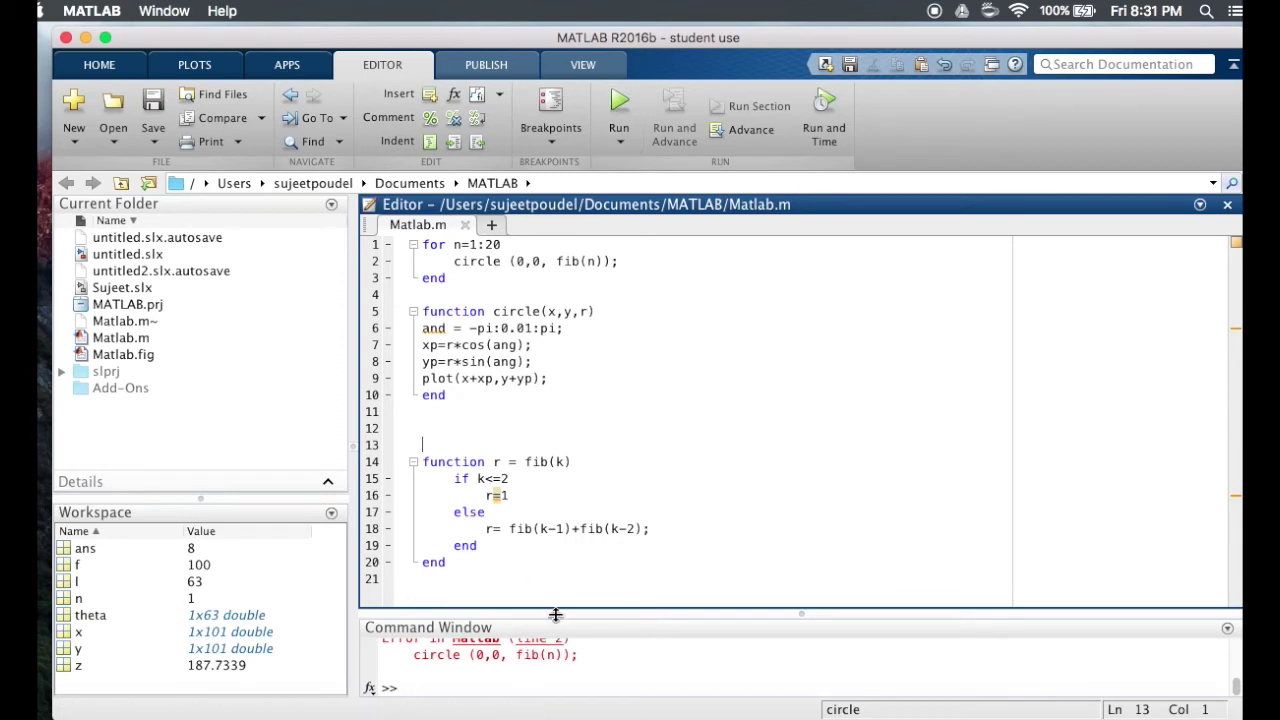
{"action": "left_click_drag", "start_coordinate": [556, 613], "coordinate": [556, 506]}
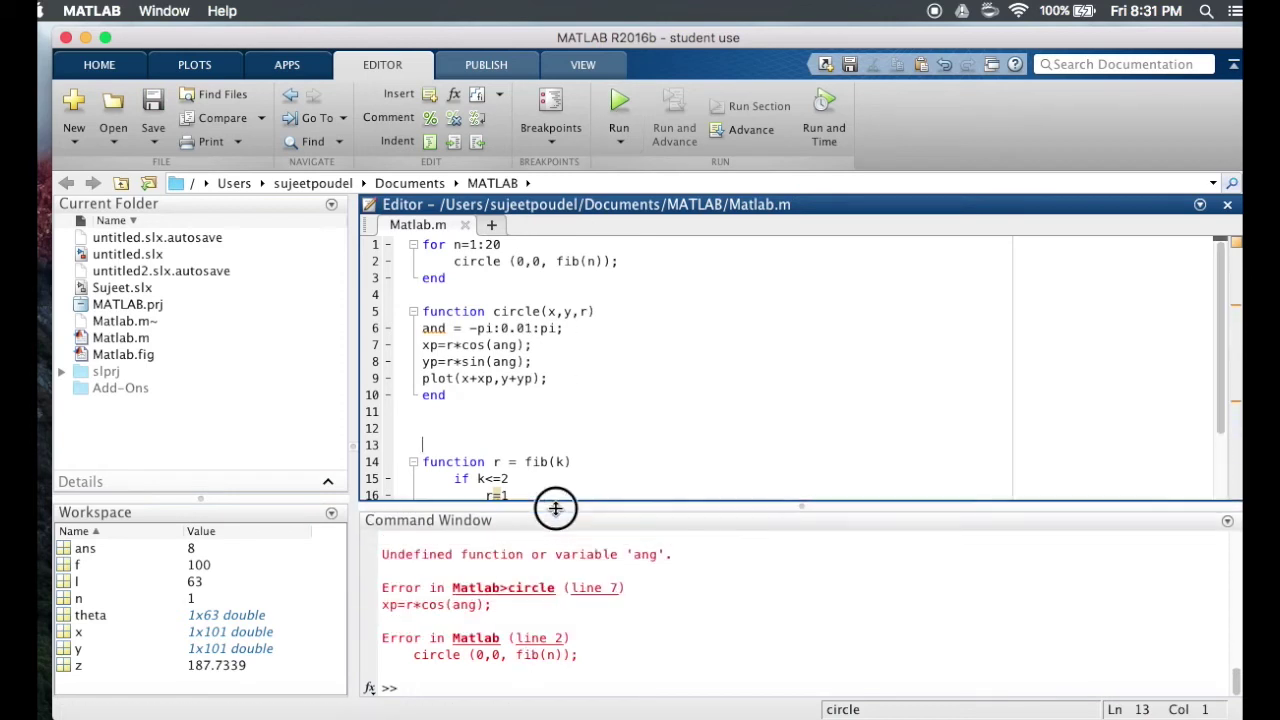
{"action": "scroll", "coordinate": [506, 595], "scroll_direction": "up", "scroll_amount": 3}
{"action": "left_click", "coordinate": [506, 590]}
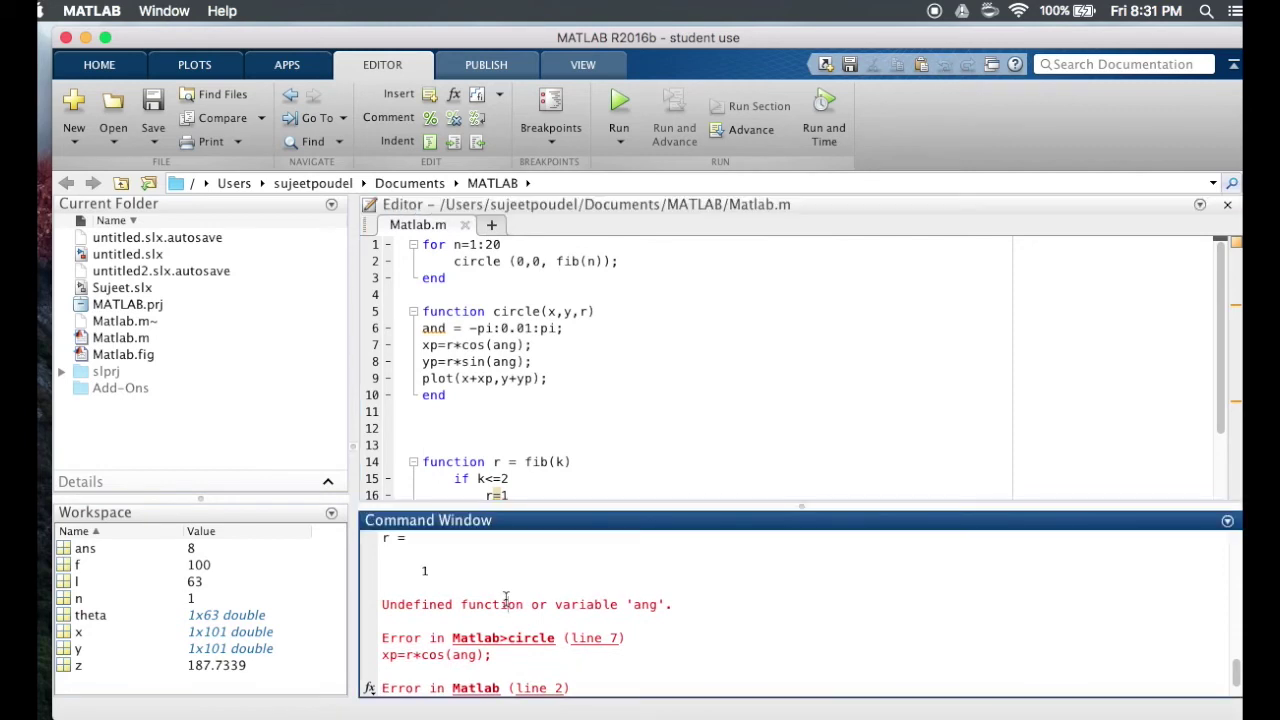
Step: Correct the variable 'and' to 'ang' on line 6 and run the script again
{"action": "left_click", "coordinate": [446, 326]}
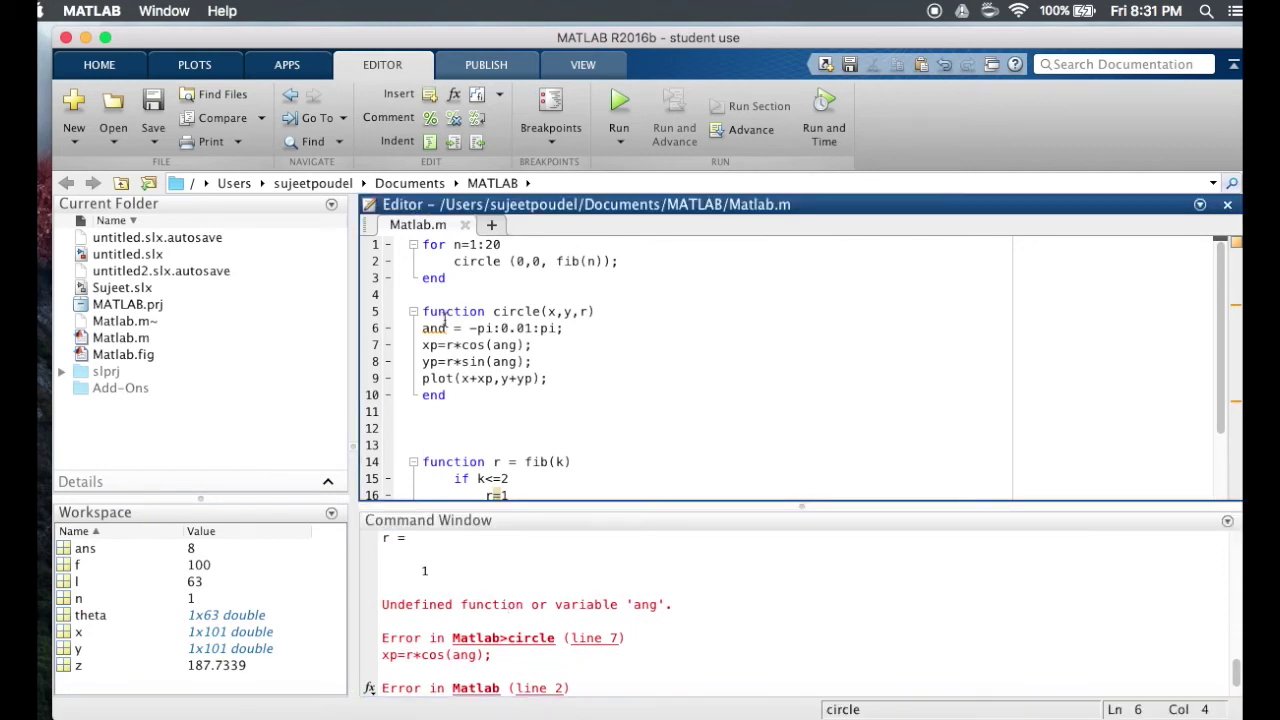
{"action": "key", "text": "BackSpace"}
{"action": "type", "text": "g"}
{"action": "left_click", "coordinate": [500, 412]}
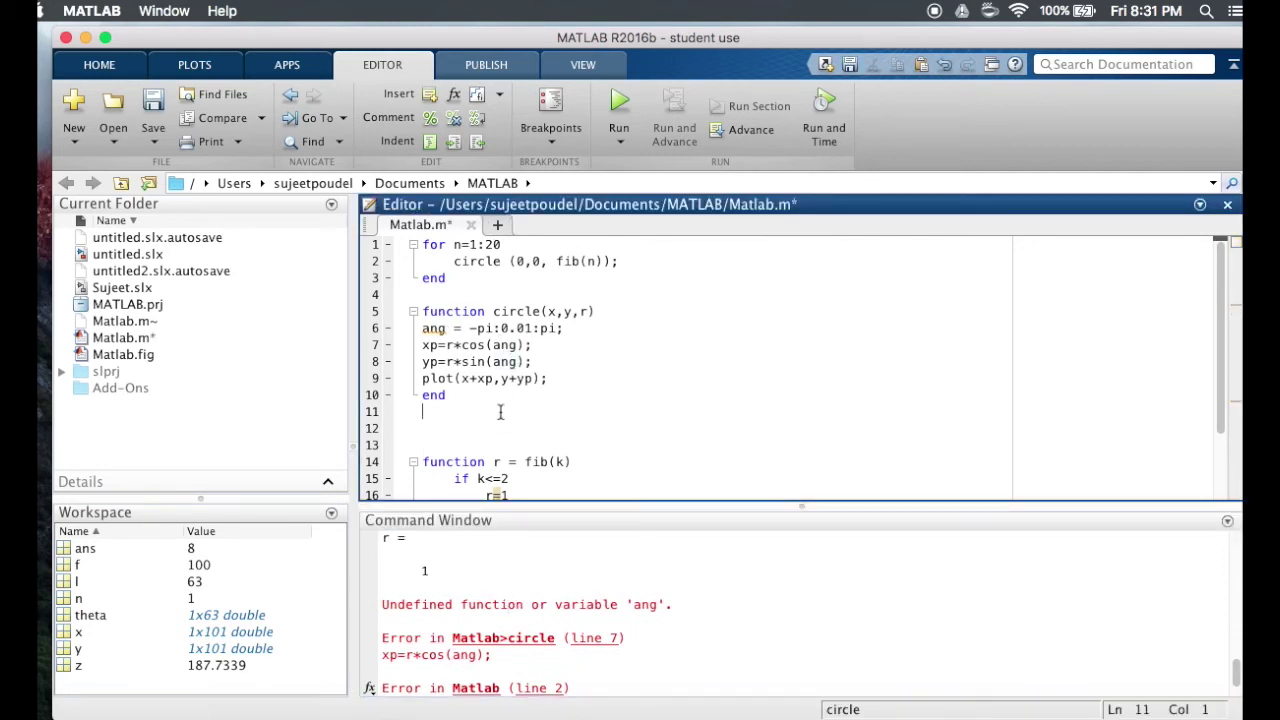
{"action": "left_click", "coordinate": [626, 108]}
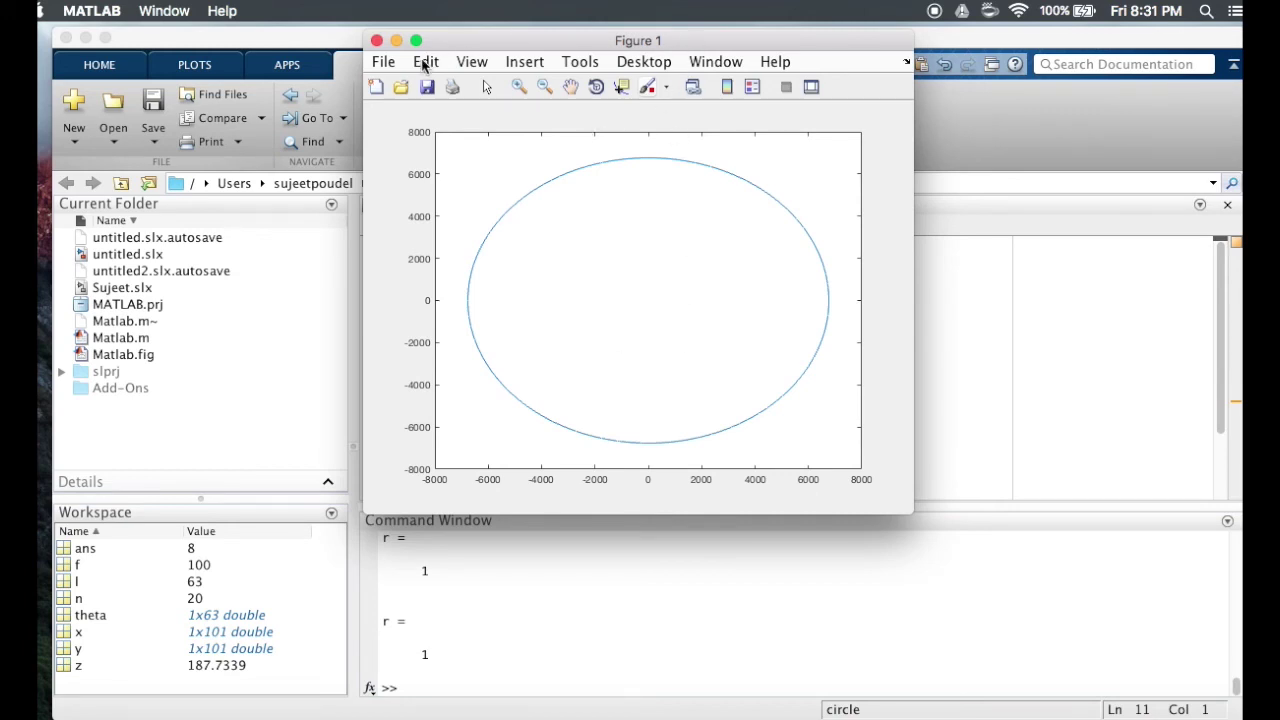
Step: Close the single-circle figure and add 'hold on;' below the plot line
{"action": "left_click", "coordinate": [376, 40]}
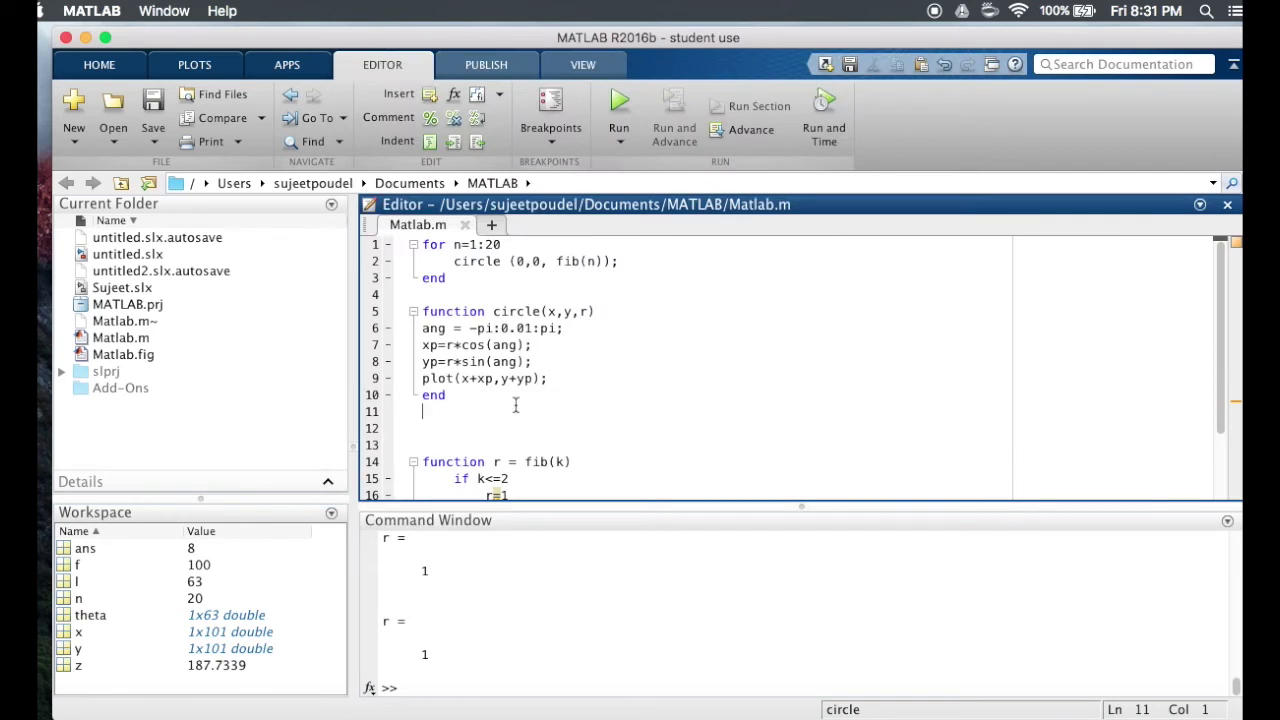
{"action": "scroll", "coordinate": [516, 405], "scroll_direction": "down", "scroll_amount": 3}
{"action": "scroll", "coordinate": [507, 341], "scroll_direction": "up", "scroll_amount": 3}
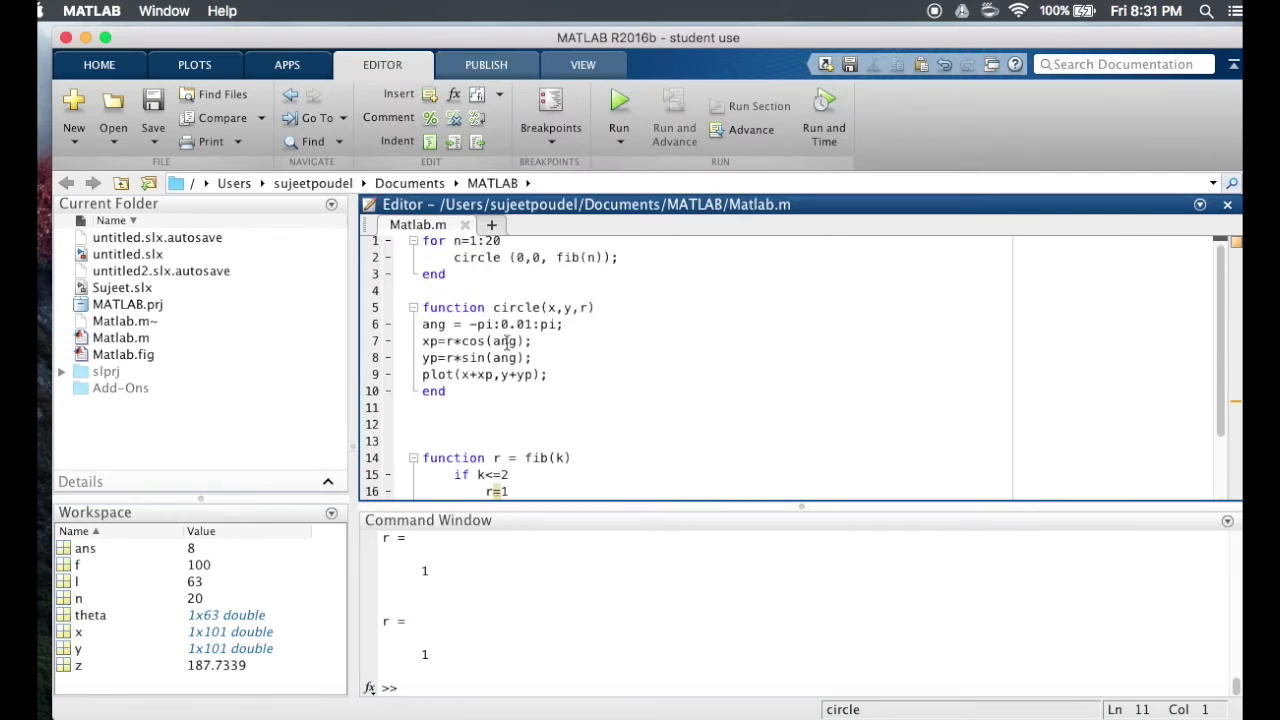
{"action": "left_click", "coordinate": [571, 375]}
{"action": "key", "text": "Return"}
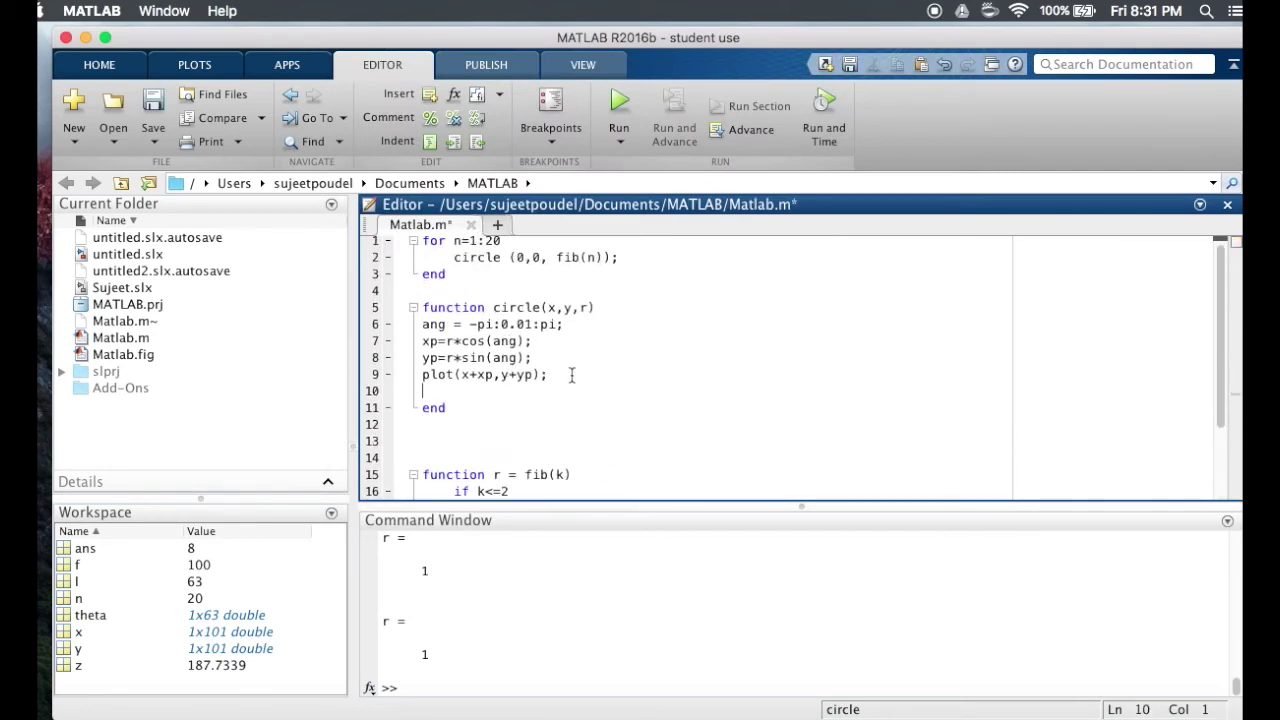
{"action": "type", "text": "hold on"}
{"action": "type", "text": ";"}
Step: Rerun the script, maximize the figure showing all the circles, and return to the editor
{"action": "left_click", "coordinate": [624, 96]}
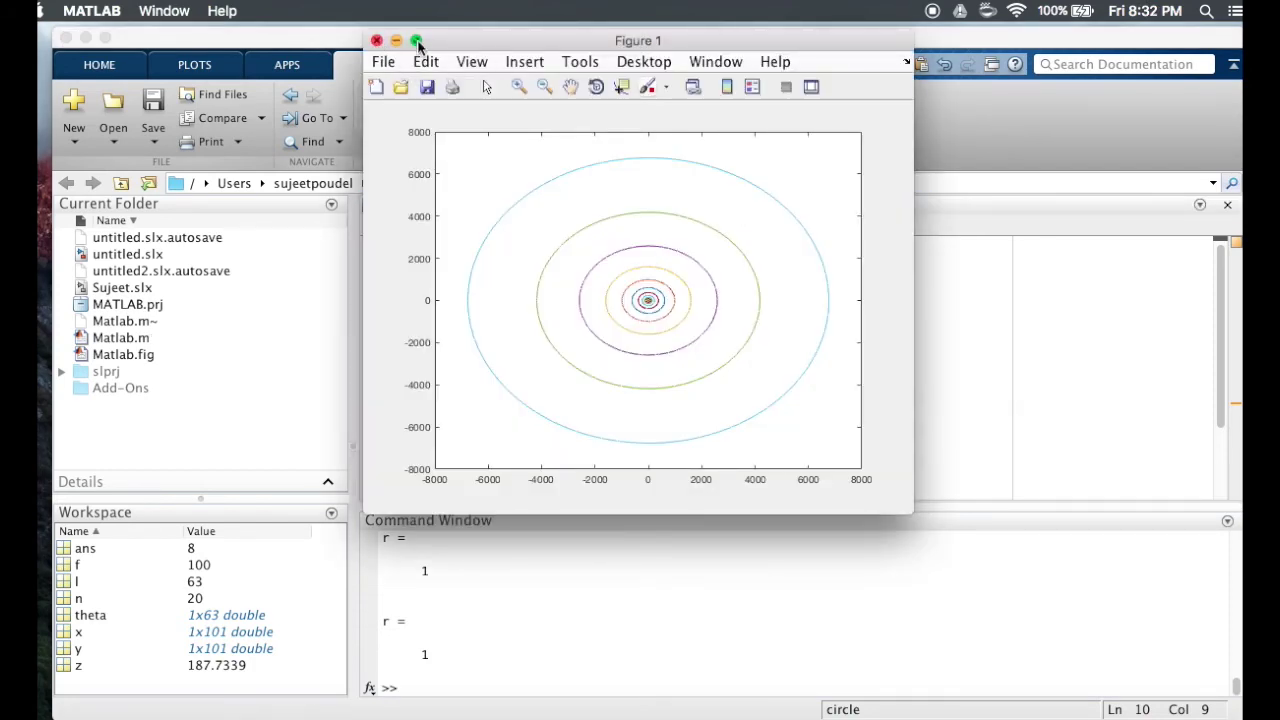
{"action": "left_click", "coordinate": [416, 41]}
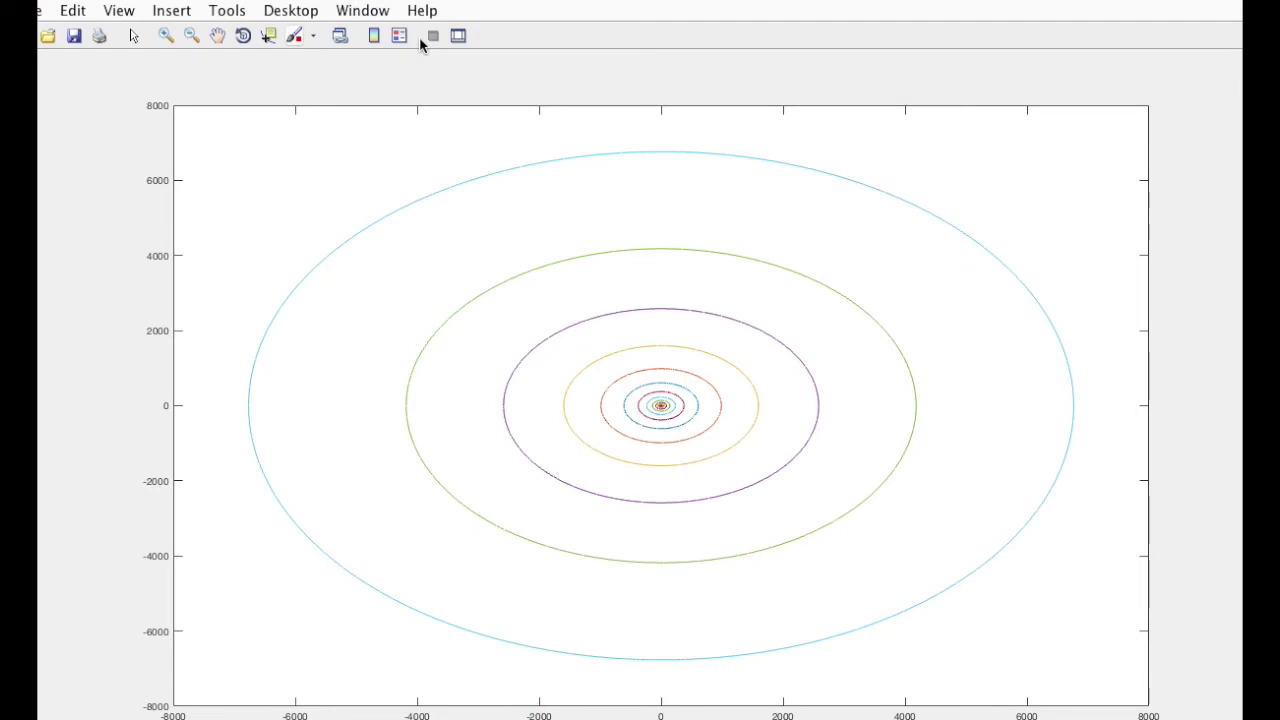
{"action": "key", "text": "ctrl+Left"}
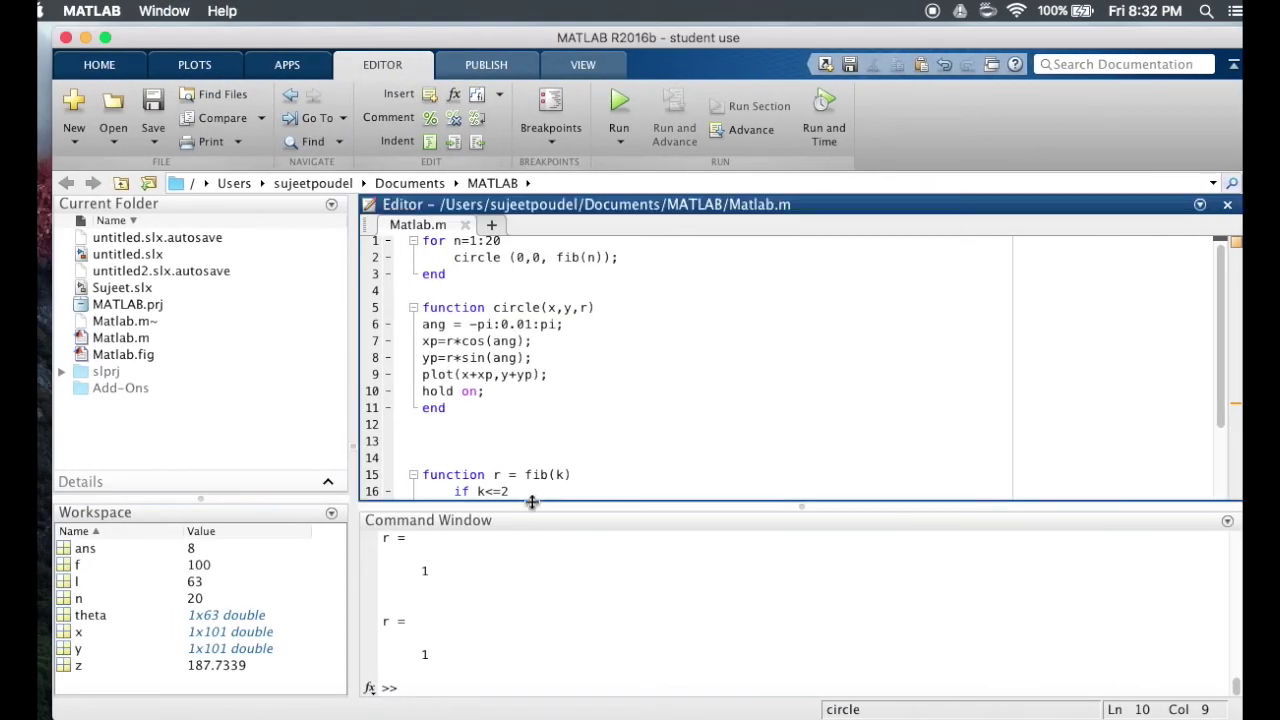
Step: Insert blank lines above the for loop and add 'ax= gca;'
{"action": "scroll", "coordinate": [553, 434], "scroll_direction": "up", "scroll_amount": 1}
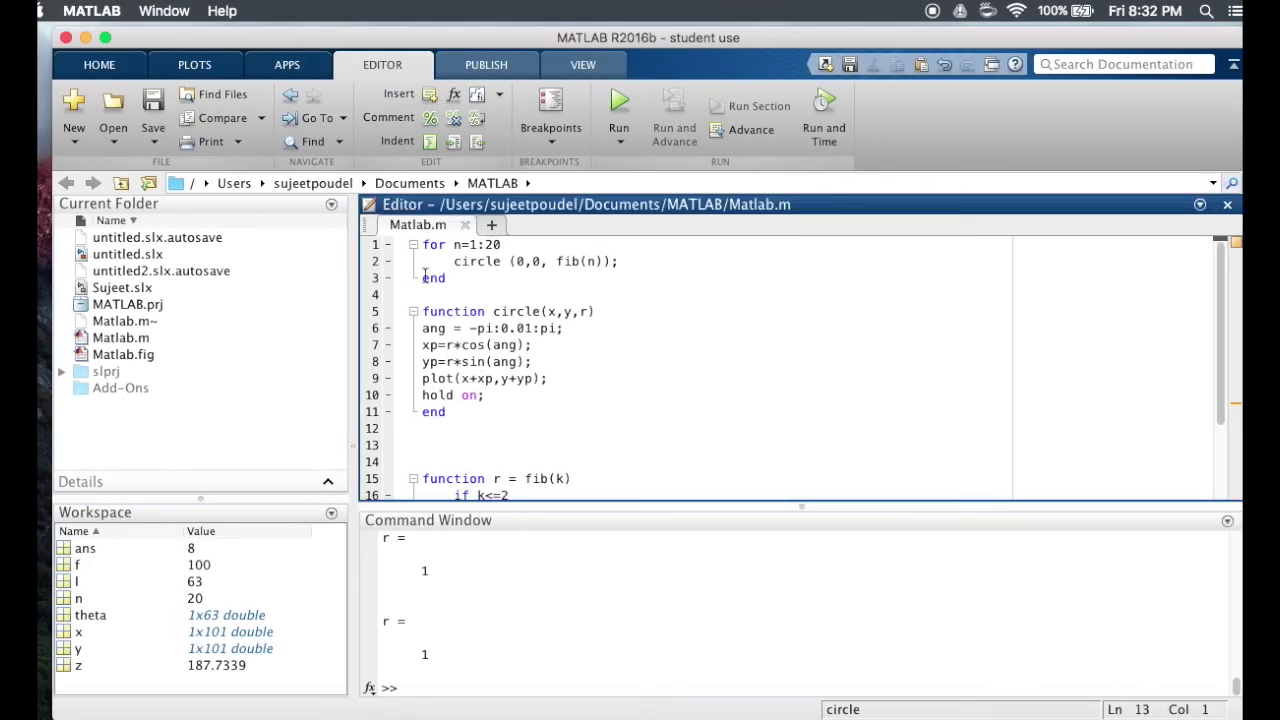
{"action": "key", "text": "Return"}
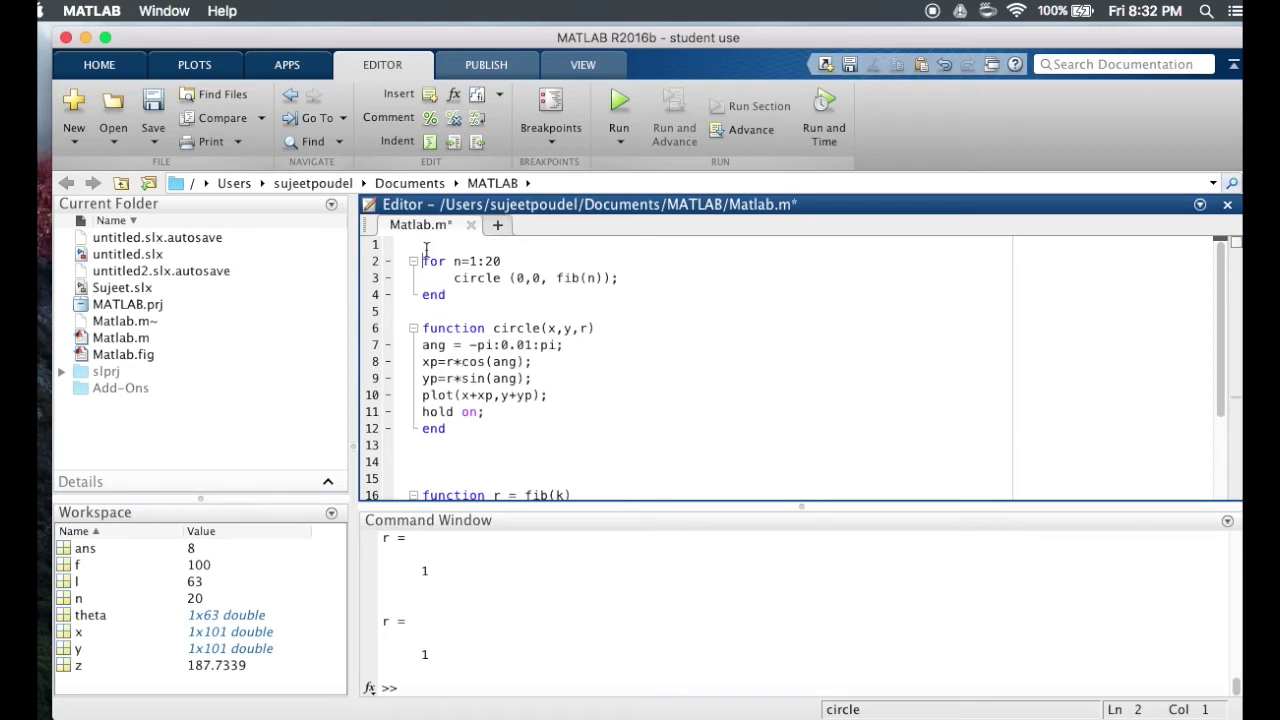
{"action": "key", "text": "Return"}
{"action": "key", "text": "Return"}
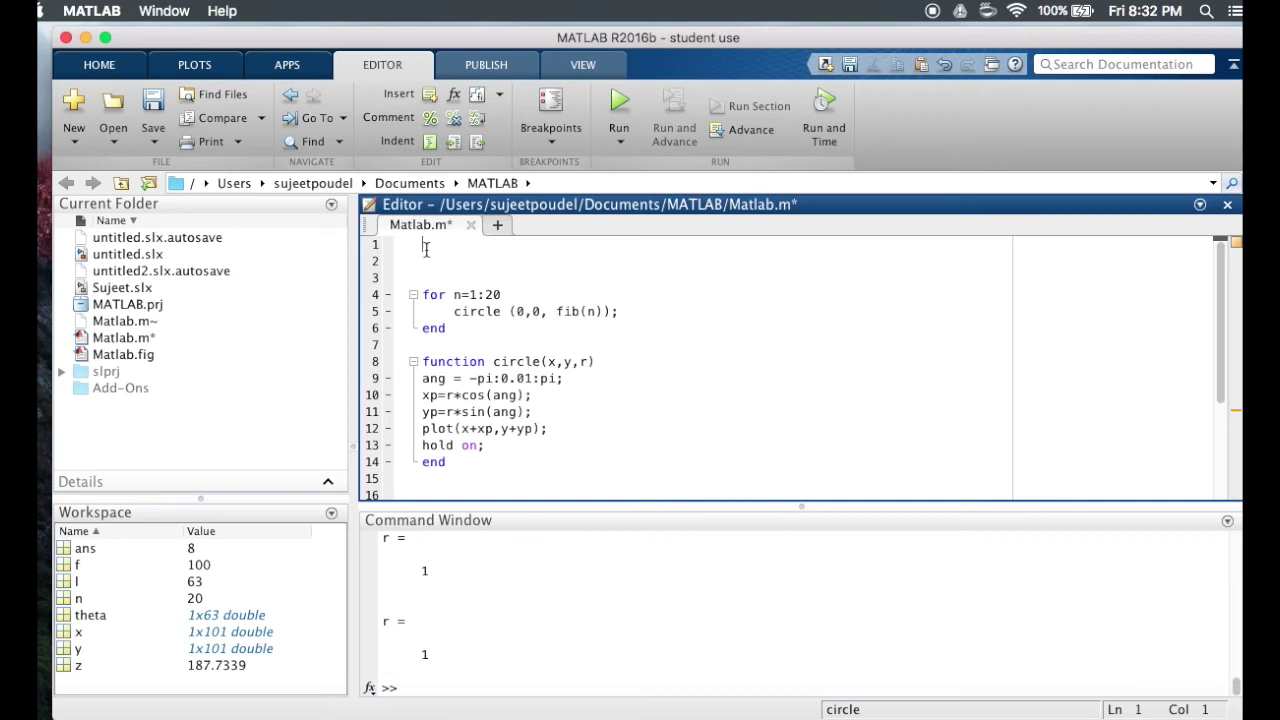
{"action": "type", "text": "a"}
{"action": "type", "text": "x= "}
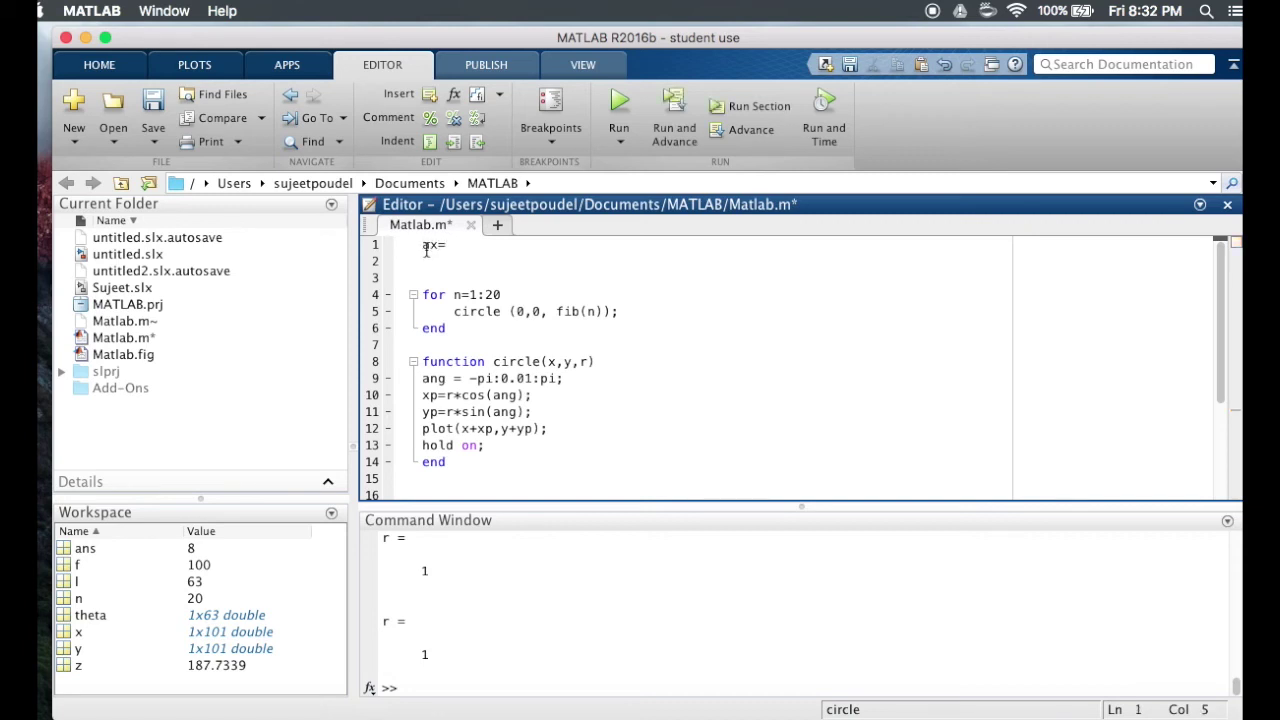
{"action": "type", "text": "gca;"}
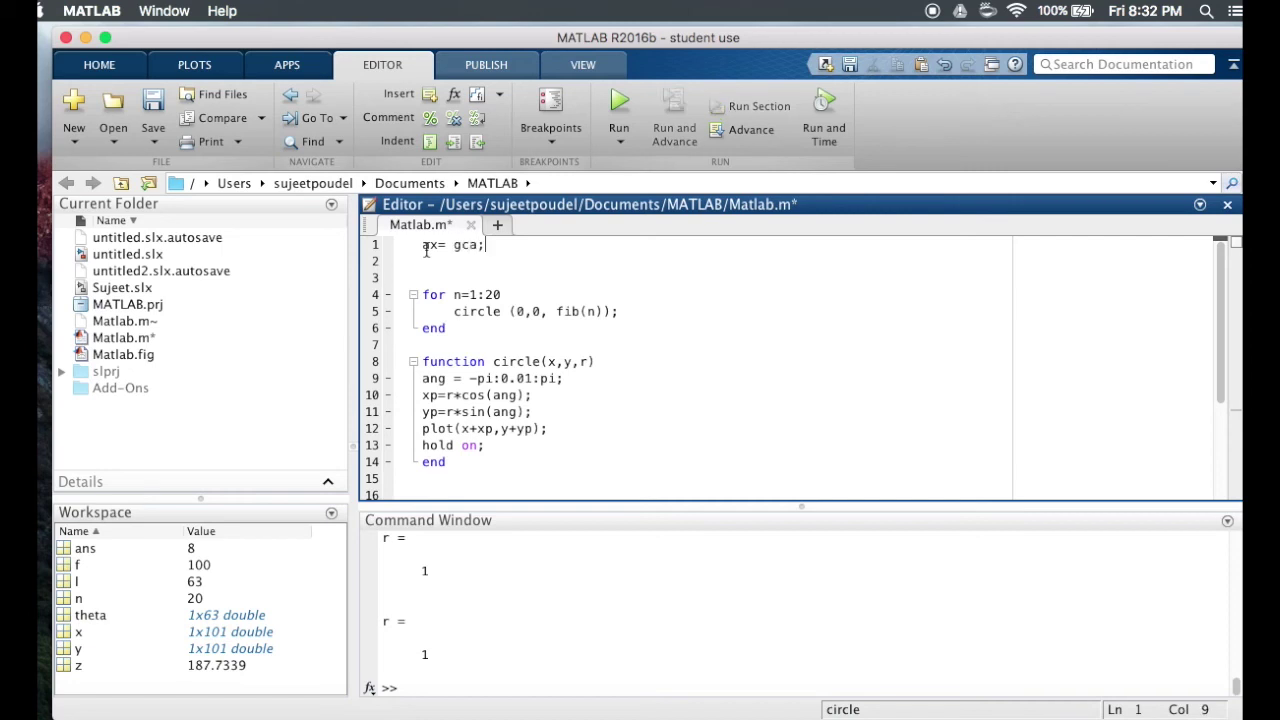
{"action": "key", "text": "Return"}
Step: Set ax.XAxisLocation and ax.YAxisLocation to 'origin'
{"action": "type", "text": "ax."}
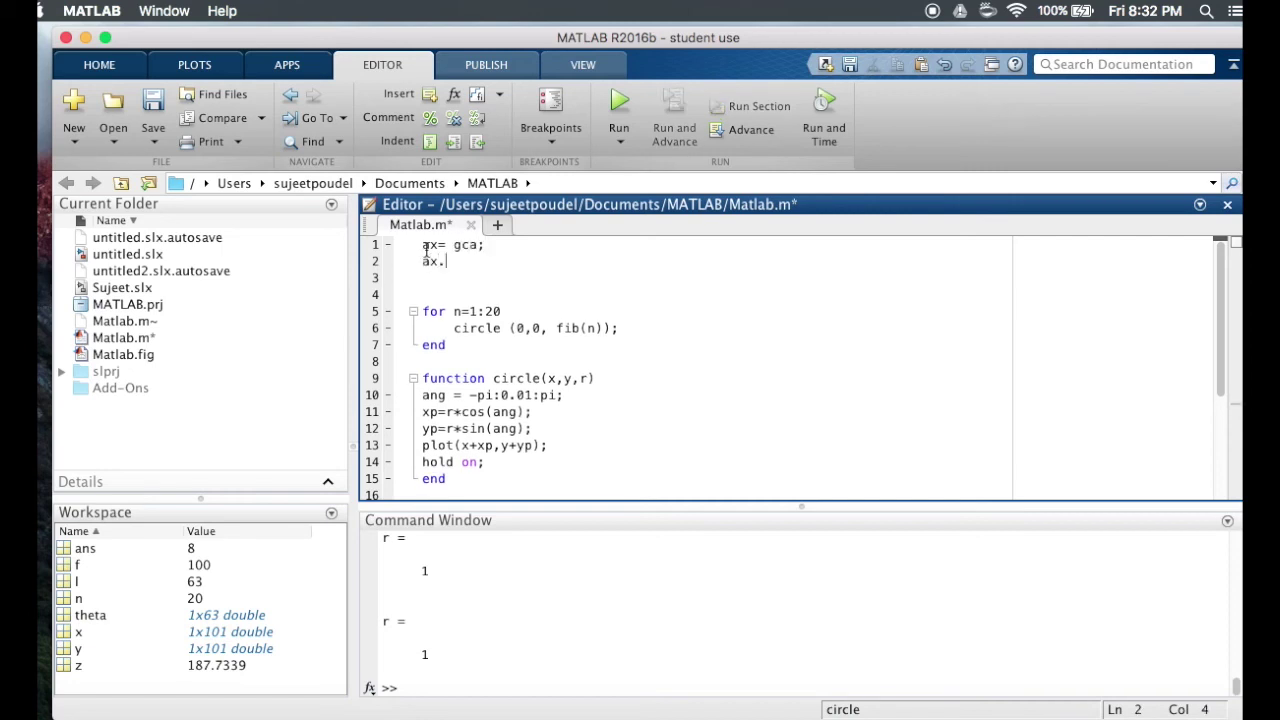
{"action": "type", "text": "XA"}
{"action": "type", "text": "xis"}
{"action": "type", "text": "Location ="}
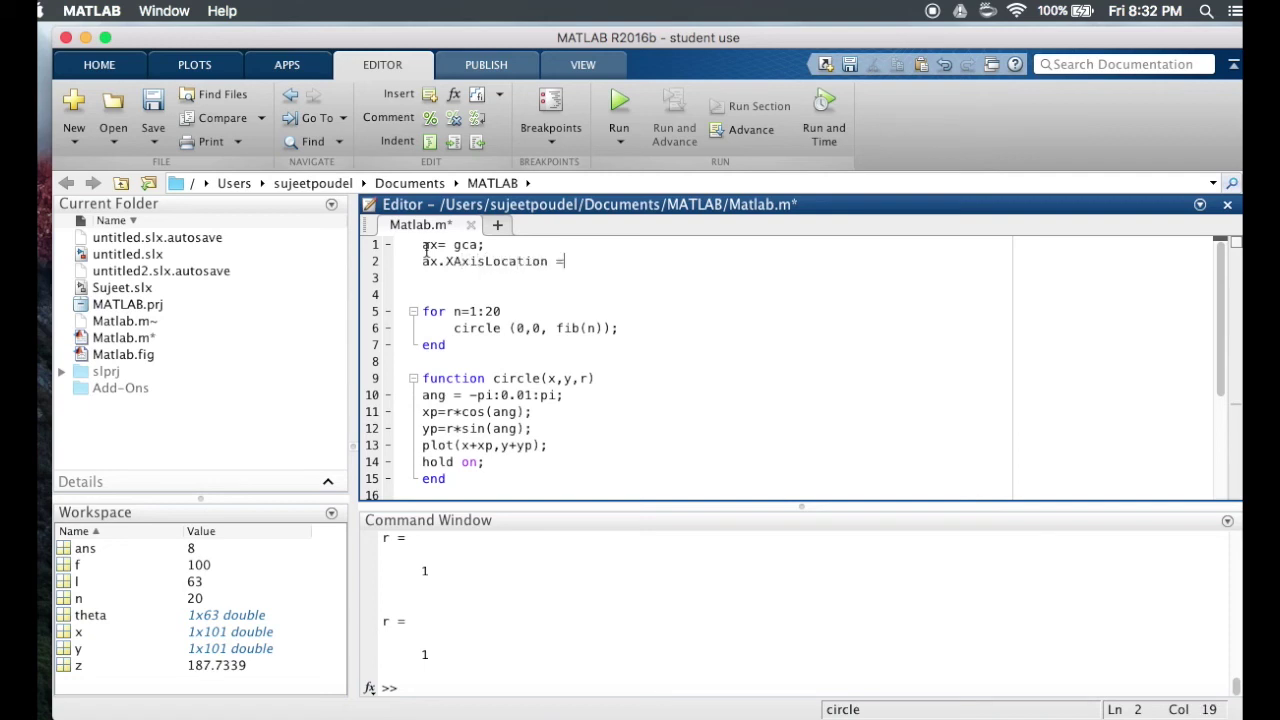
{"action": "type", "text": " 'opp"}
{"action": "key", "text": "BackSpace"}
{"action": "key", "text": "BackSpace"}
{"action": "type", "text": "rigi"}
{"action": "type", "text": "n'"}
{"action": "type", "text": ";"}
{"action": "key", "text": "Return"}
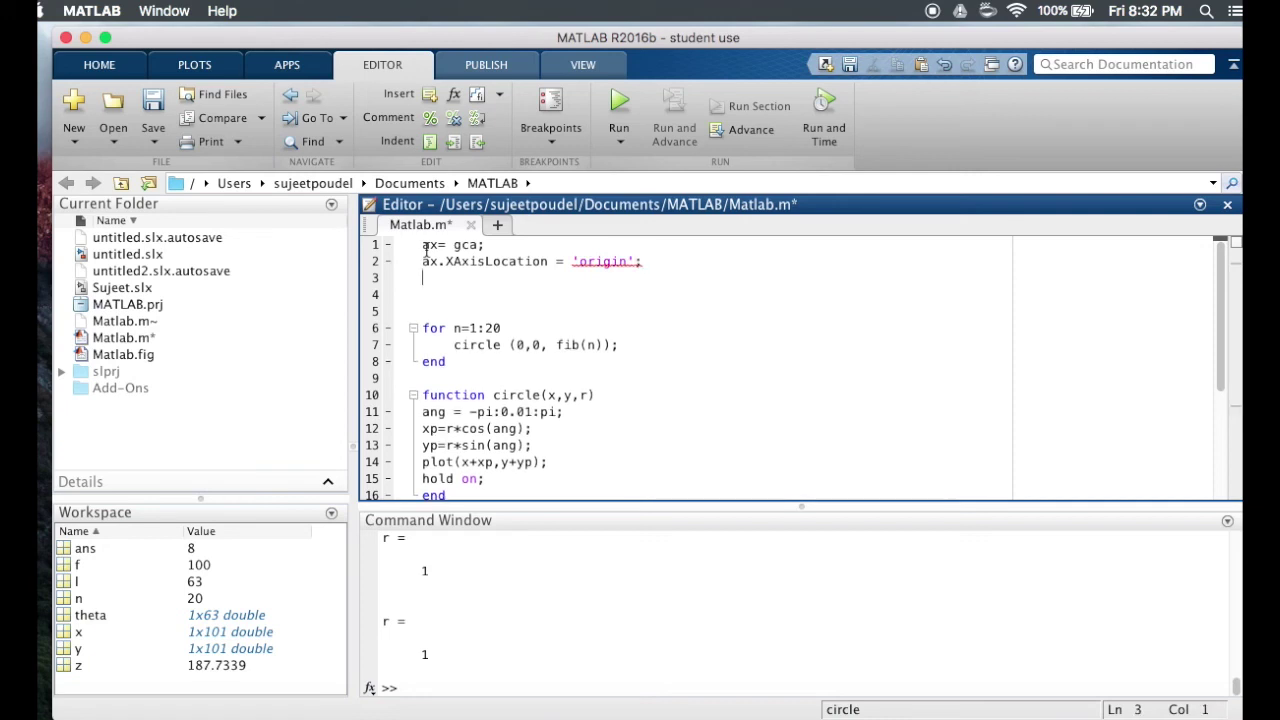
{"action": "type", "text": "ax.YAxisLocation = 'origin';"}
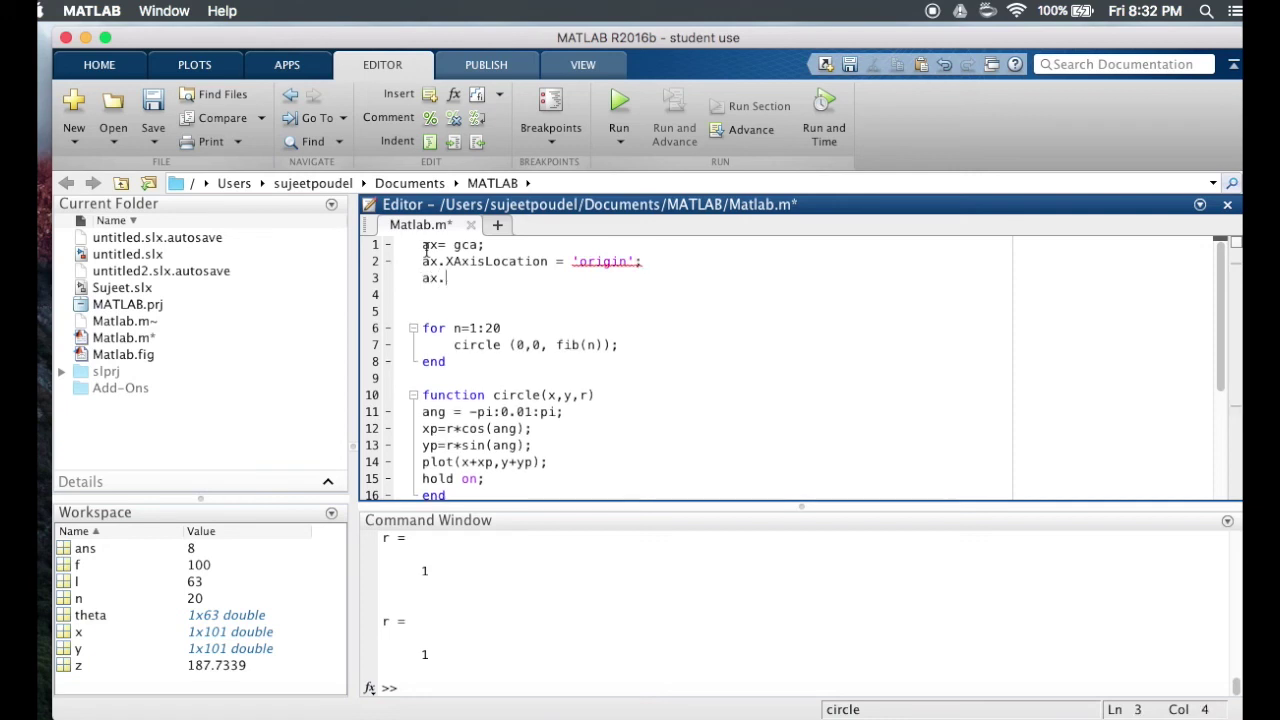